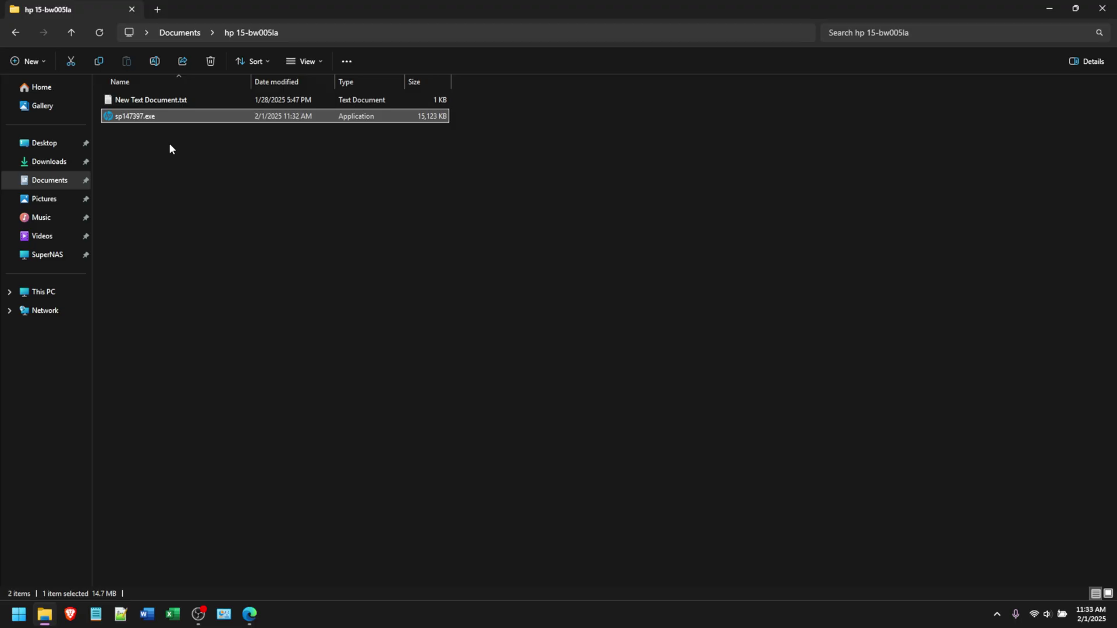
# Move the browser out of the way and launch Ch341Programmer.exe from the CH341Programmer folder on the desktop, keeping the hp 15-bw005la folder accessible.
pyautogui.click(164, 147)
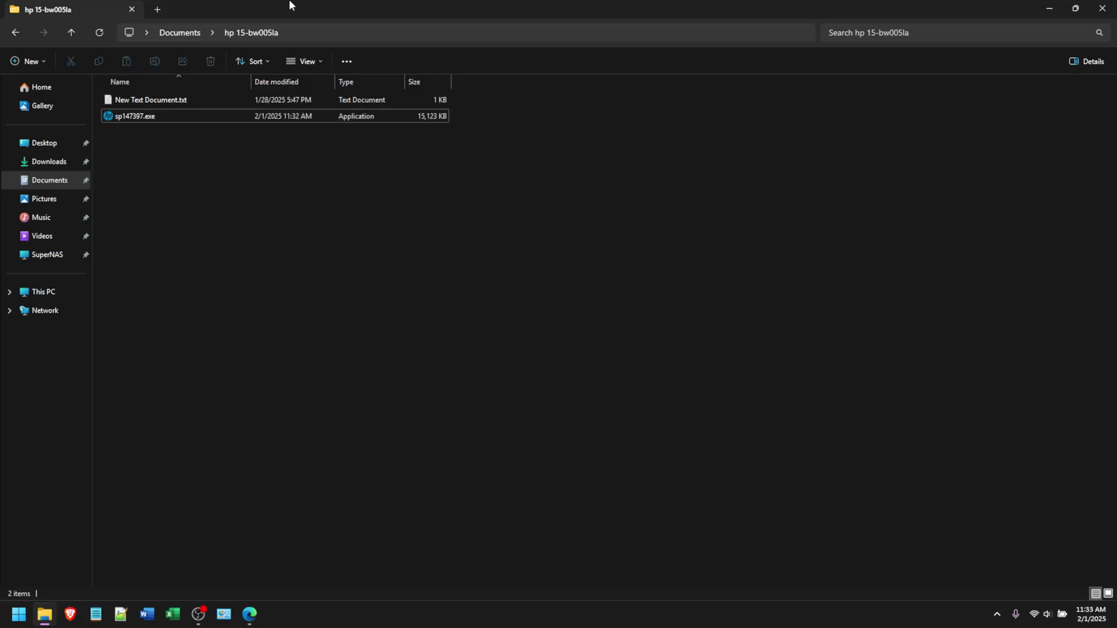
pyautogui.doubleClick(239, 4)
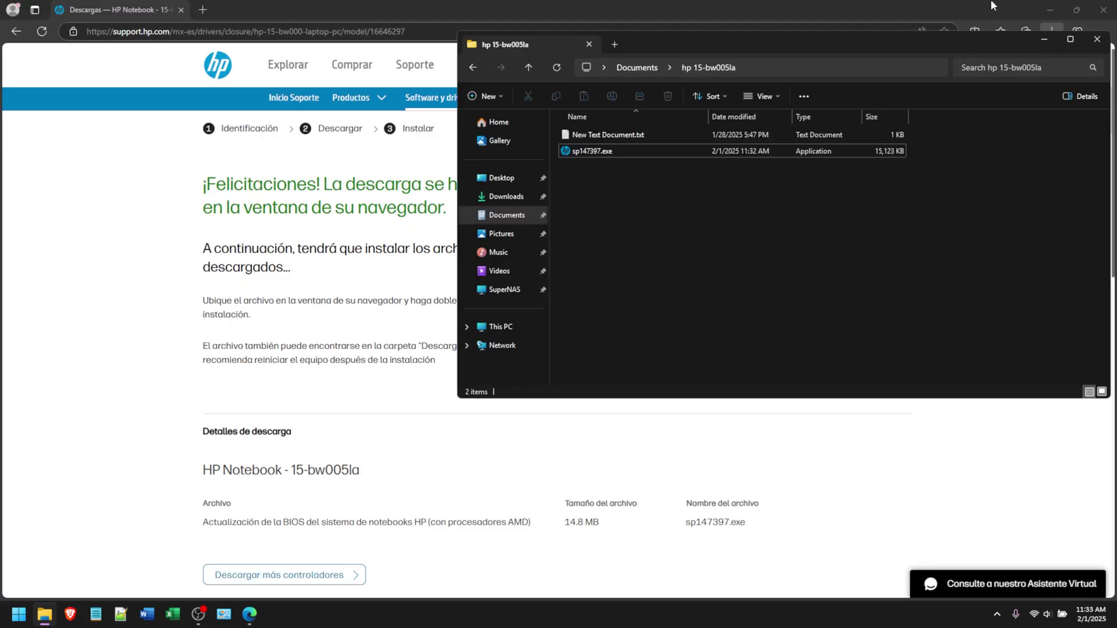
pyautogui.click(1091, 5)
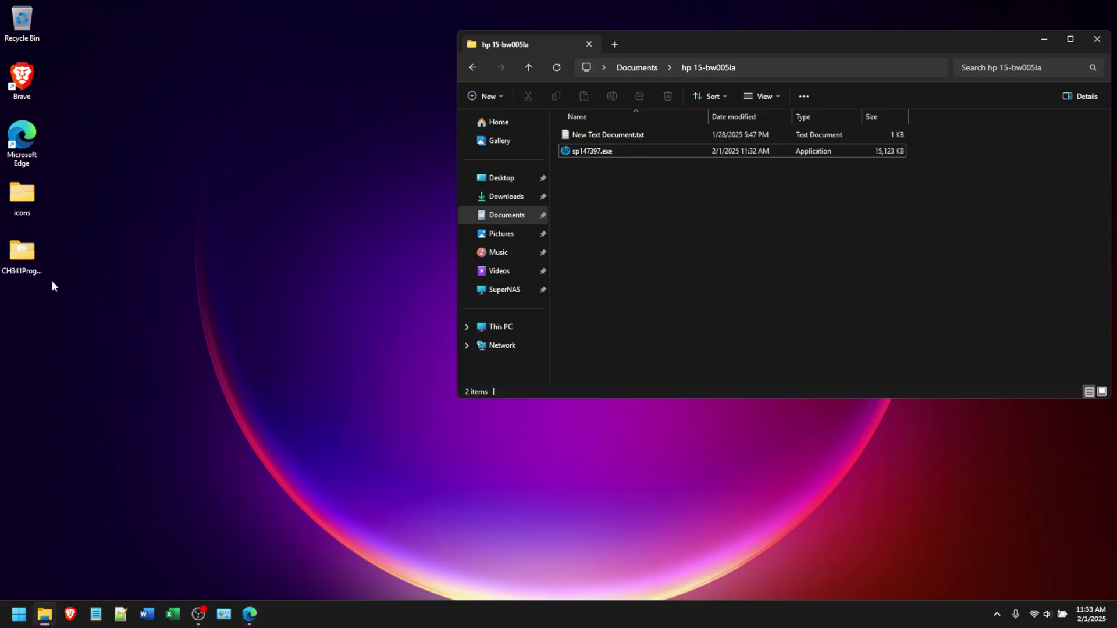
pyautogui.doubleClick(20, 256)
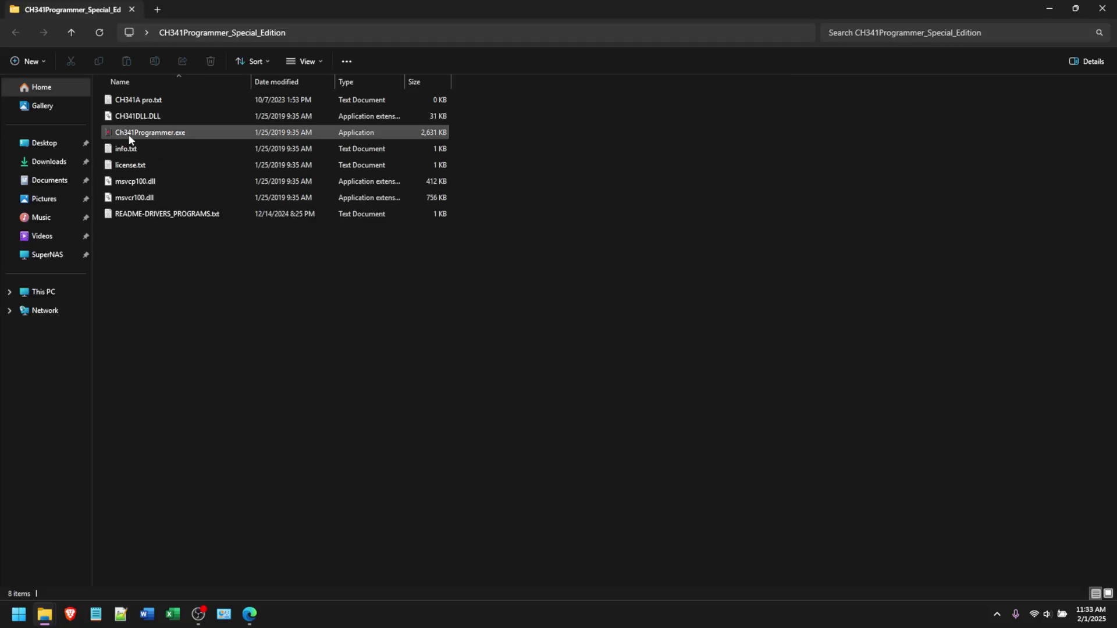
pyautogui.doubleClick(134, 135)
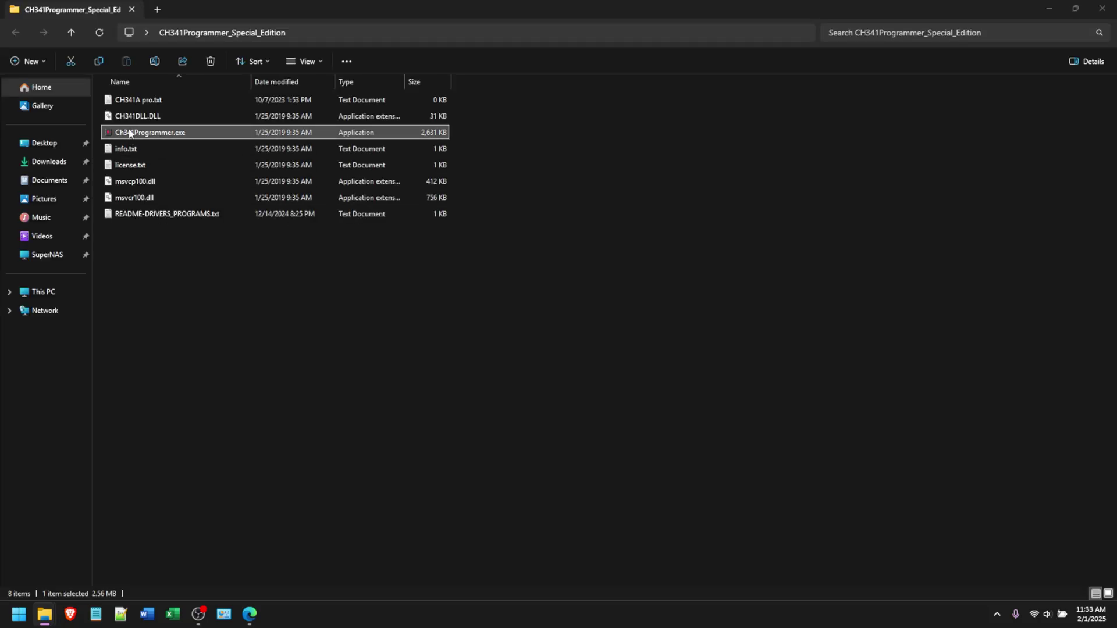
pyautogui.click(1102, 9)
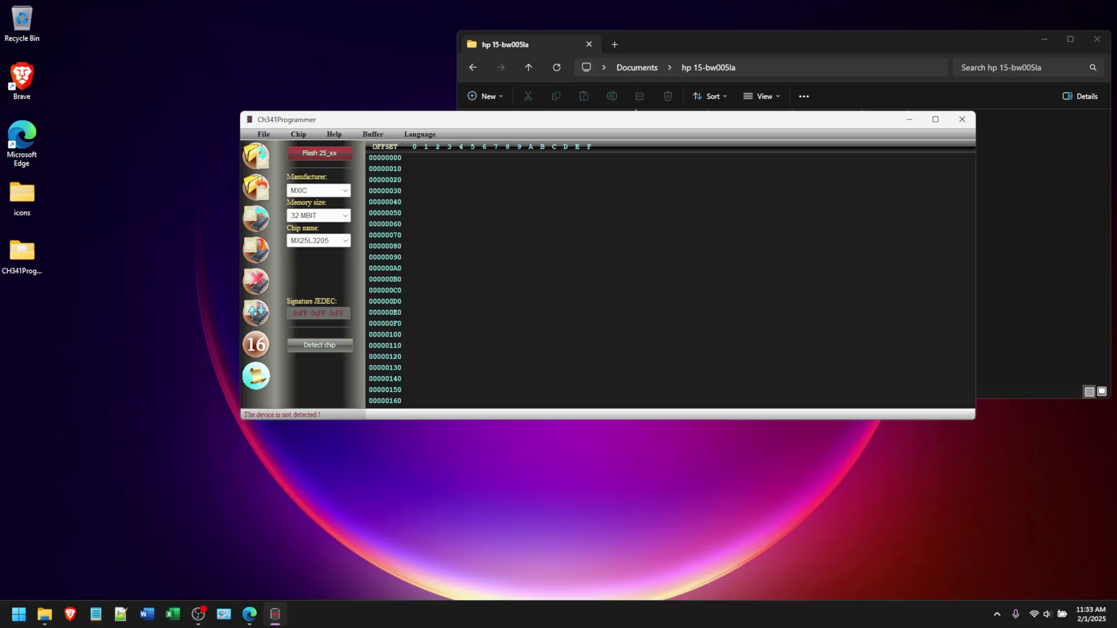
pyautogui.moveTo(770, 120); pyautogui.dragTo(714, 213)
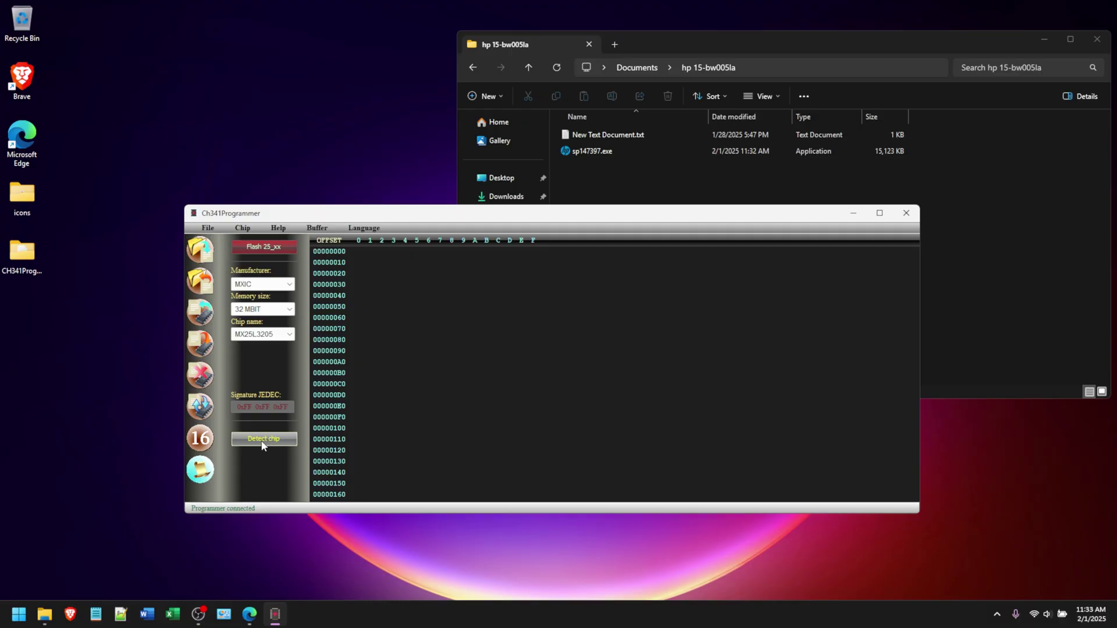
# Detect the connected SPI flash chip, read its contents into the buffer and look through the hex data.
pyautogui.click(263, 445)
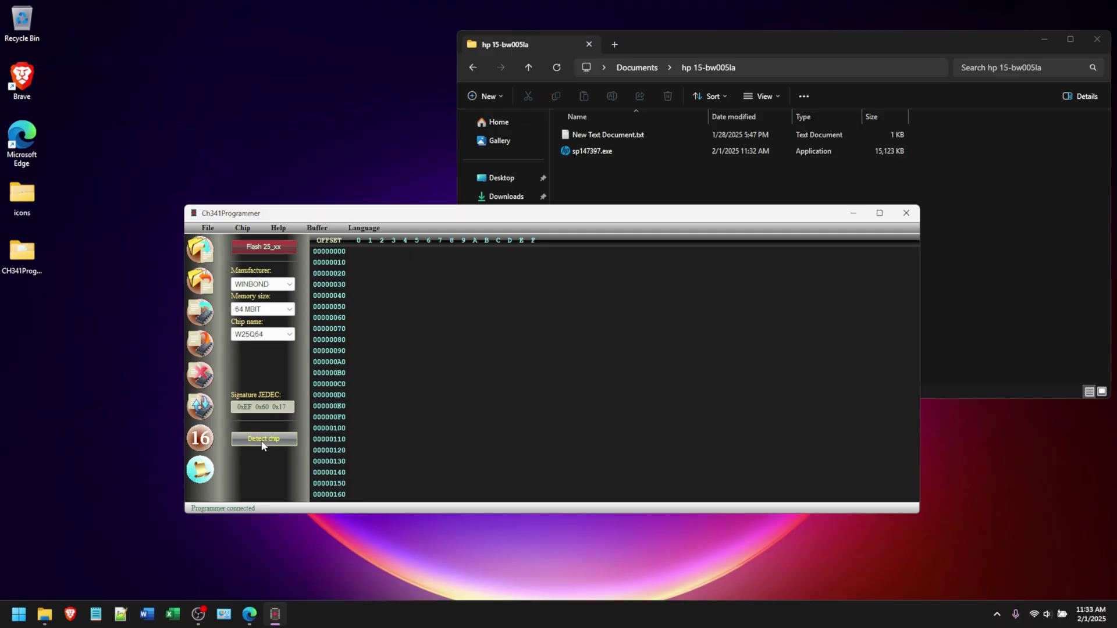
pyautogui.click(201, 314)
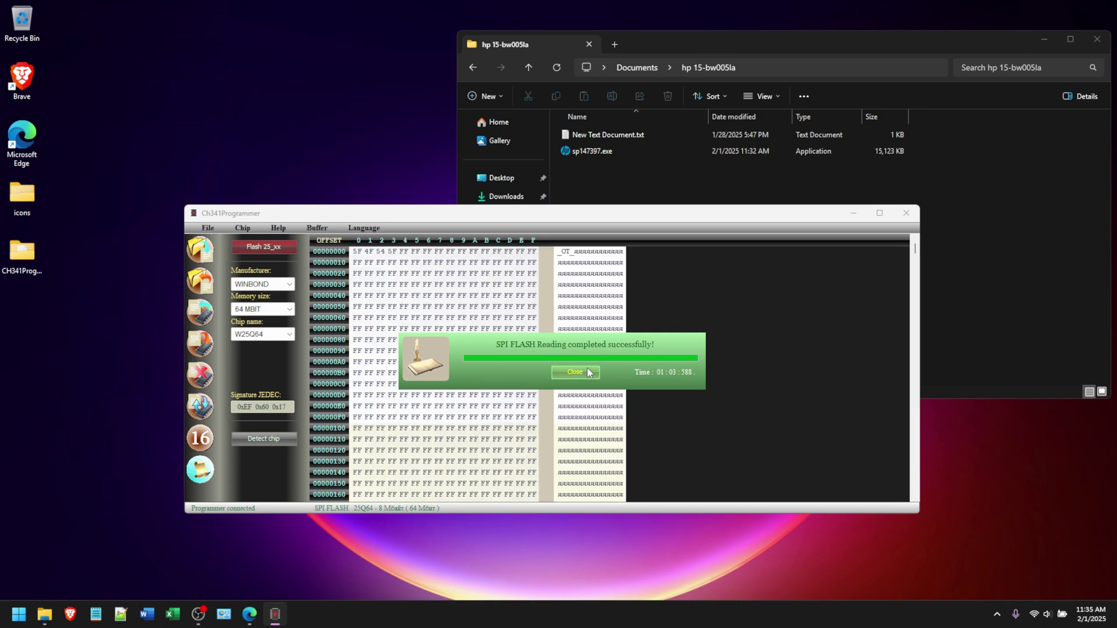
pyautogui.click(575, 373)
pyautogui.scroll(-20, 507, 357)
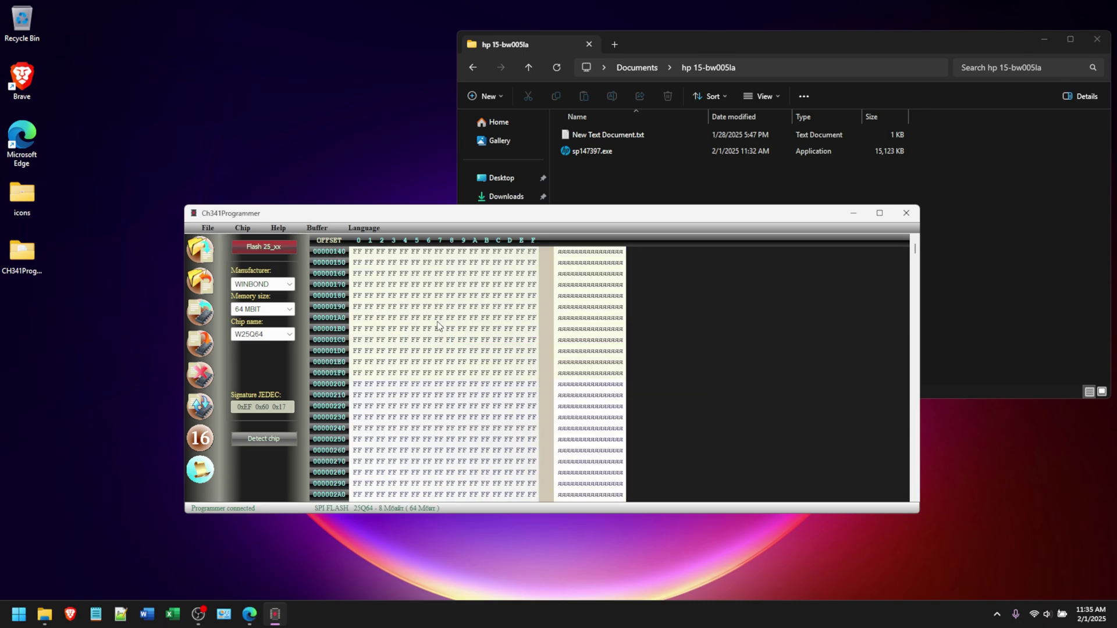
pyautogui.scroll(4, 507, 359)
pyautogui.scroll(-17, 508, 369)
pyautogui.moveTo(915, 250); pyautogui.dragTo(915, 285)
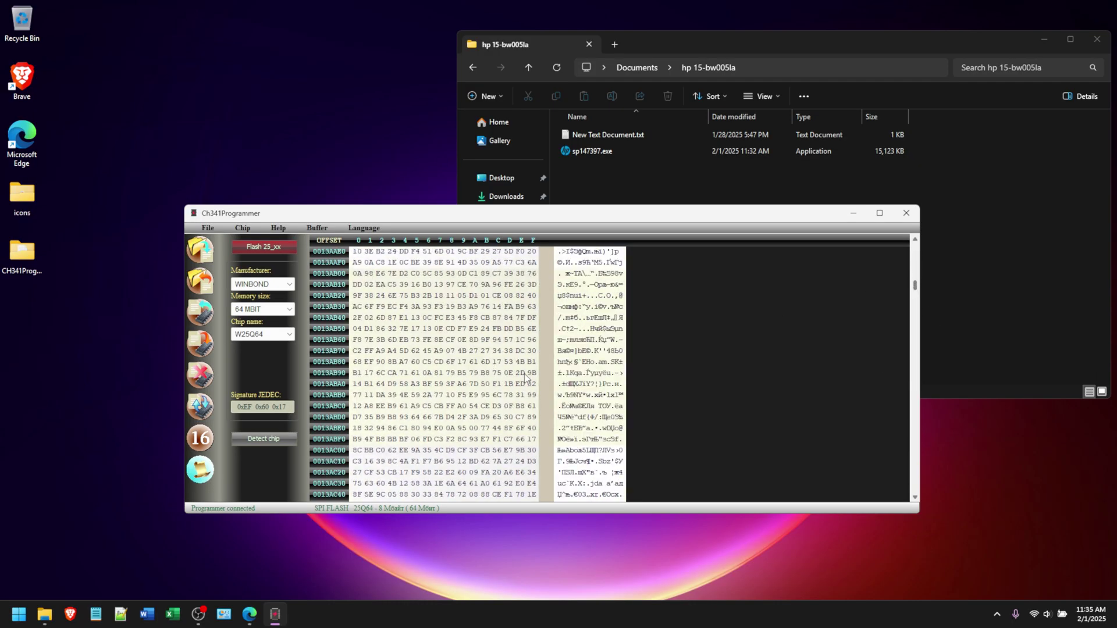
# Save the chip dump as backup-ORG.bin in Documents\hp 15-bw005la and check the file in that folder.
pyautogui.click(202, 286)
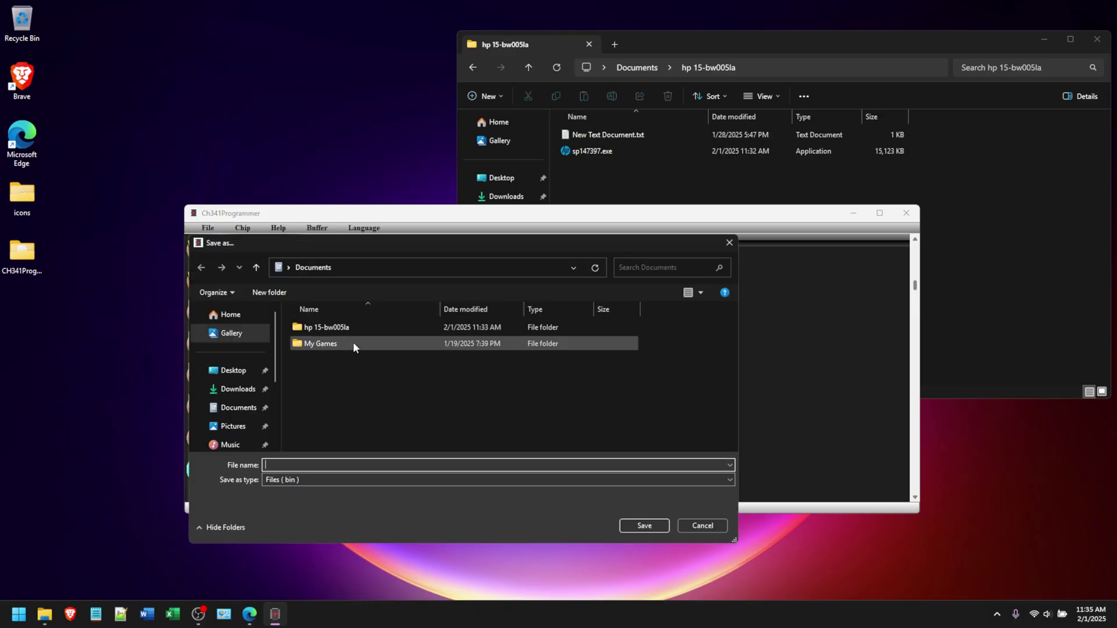
pyautogui.doubleClick(302, 327)
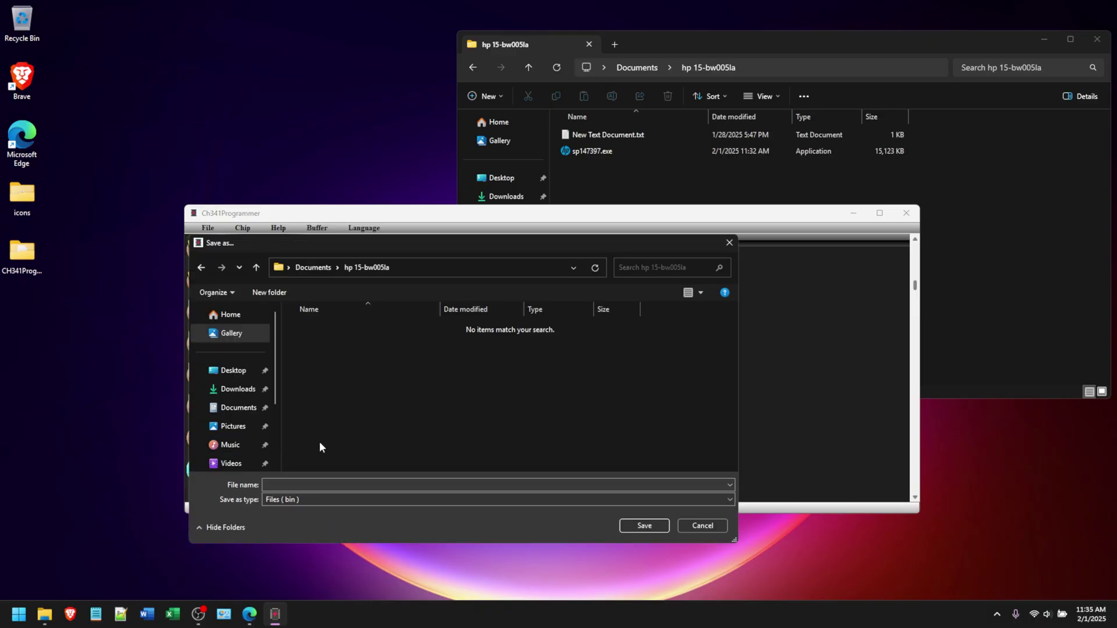
pyautogui.click(289, 486)
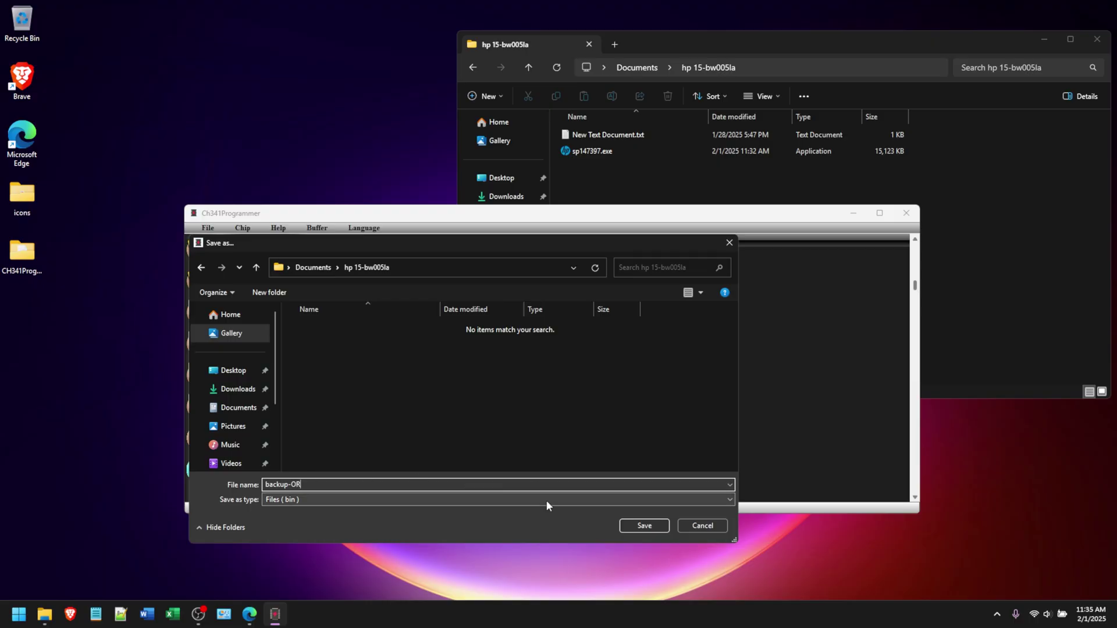
pyautogui.click(647, 527)
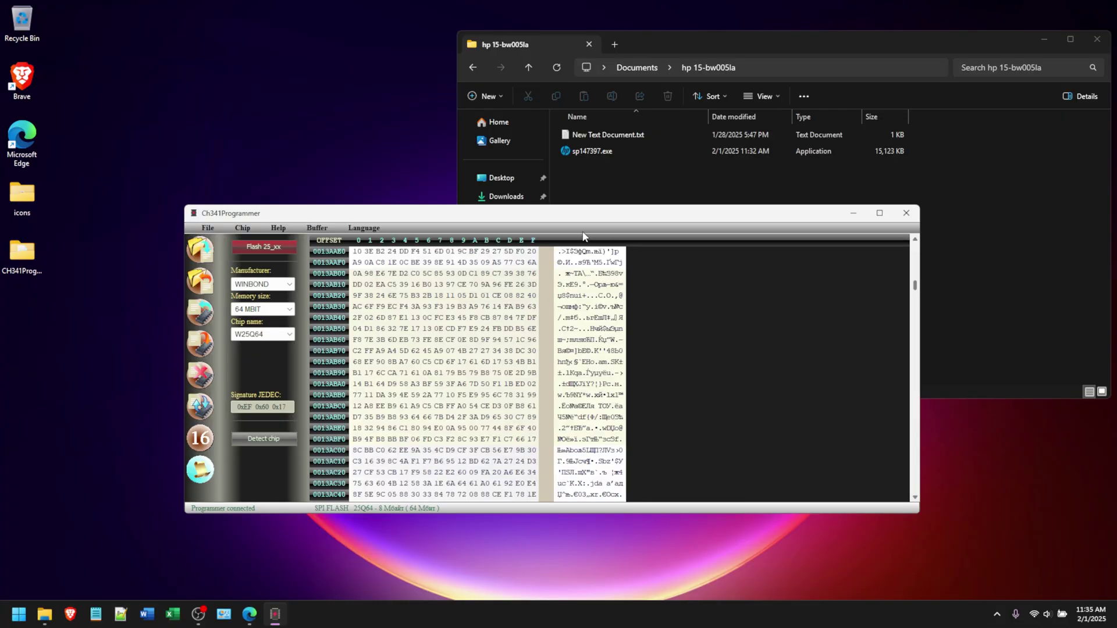
pyautogui.click(616, 168)
pyautogui.click(648, 135)
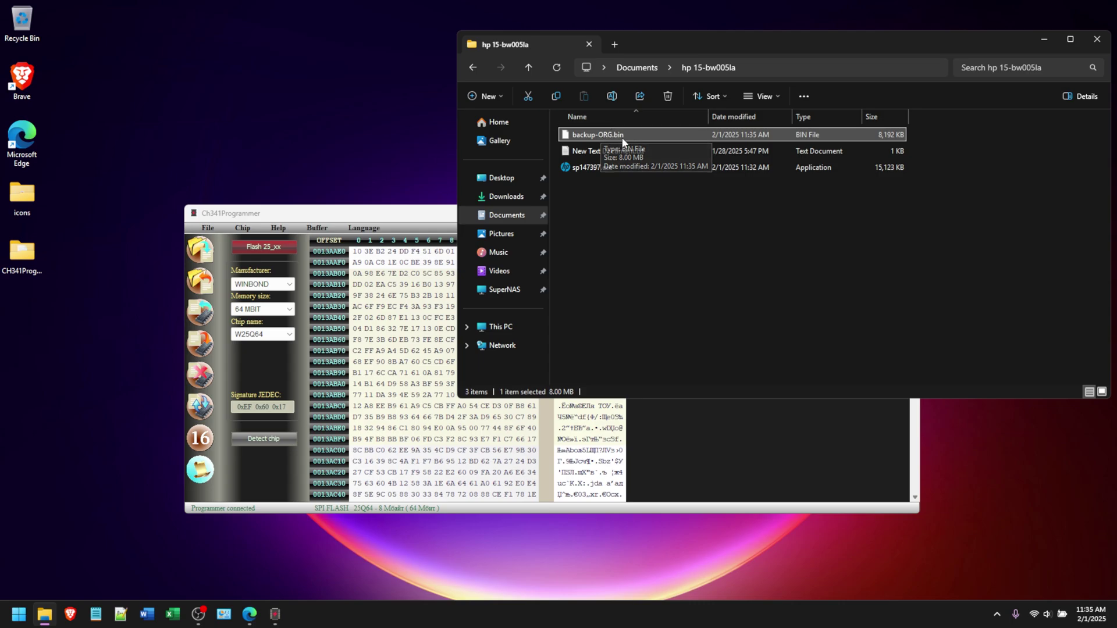
# Start erasing the flash chip in Ch341Programmer.
pyautogui.click(423, 220)
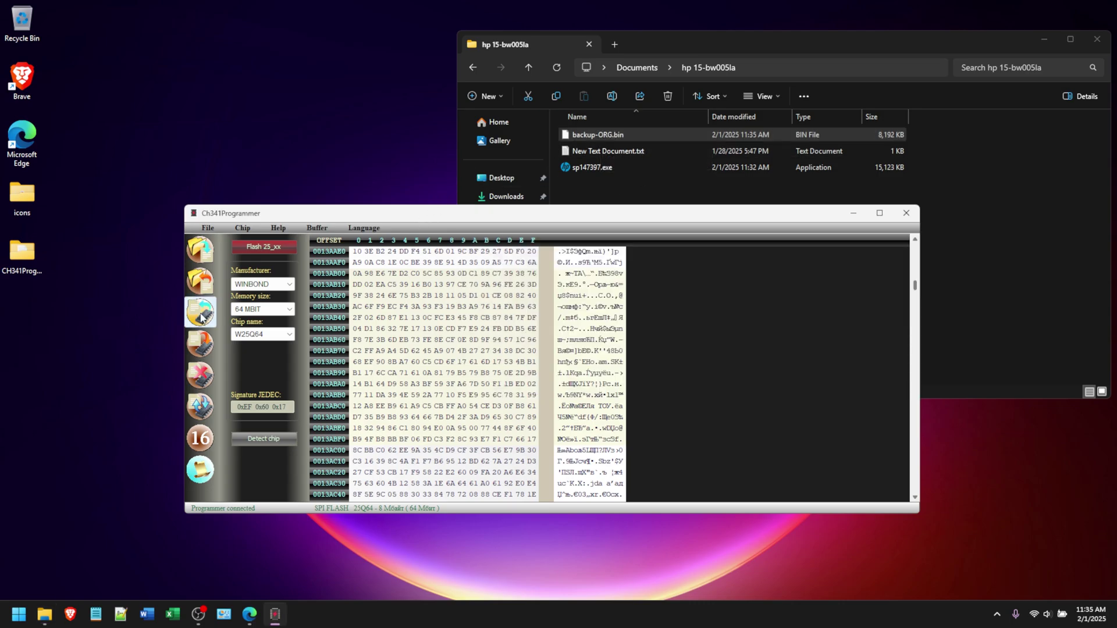
pyautogui.click(200, 377)
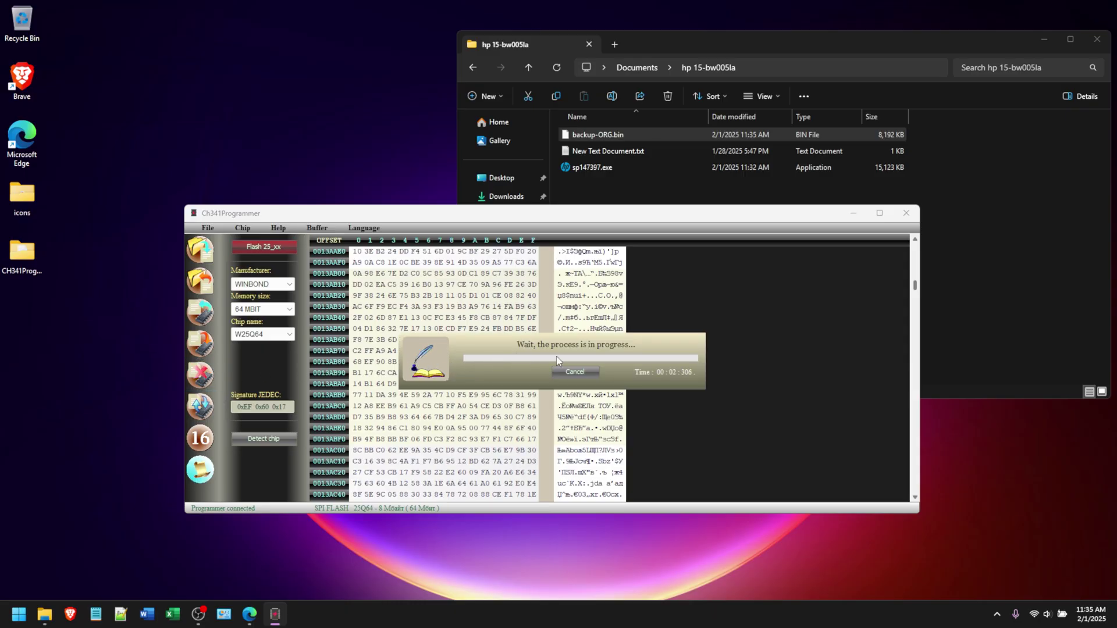
pyautogui.click(1016, 260)
pyautogui.click(598, 169)
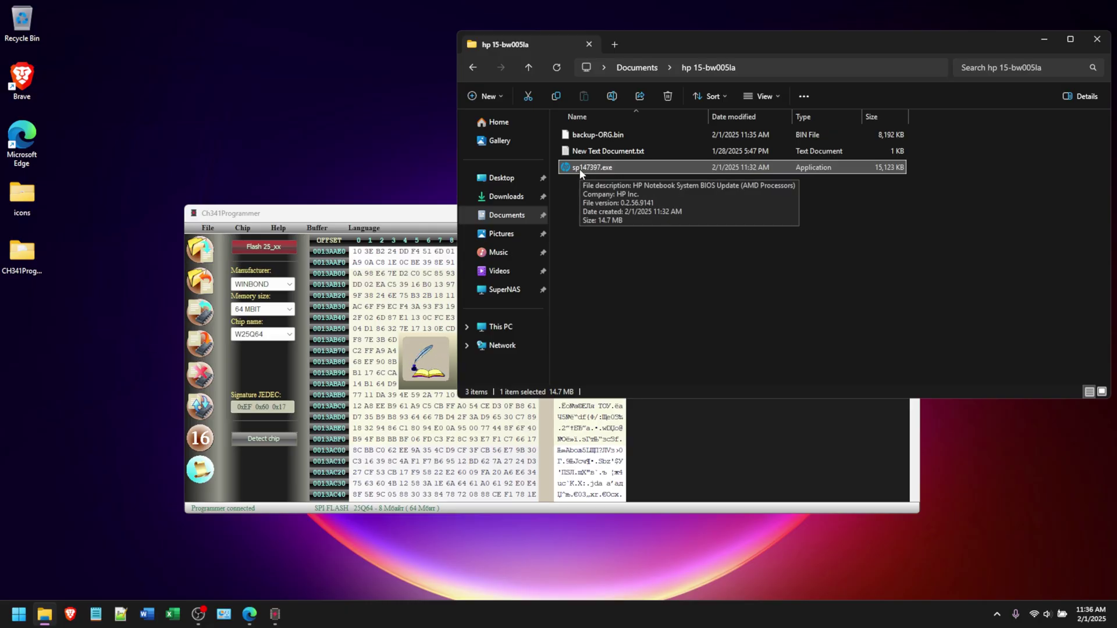
pyautogui.rightClick(582, 169)
pyautogui.moveTo(625, 267)
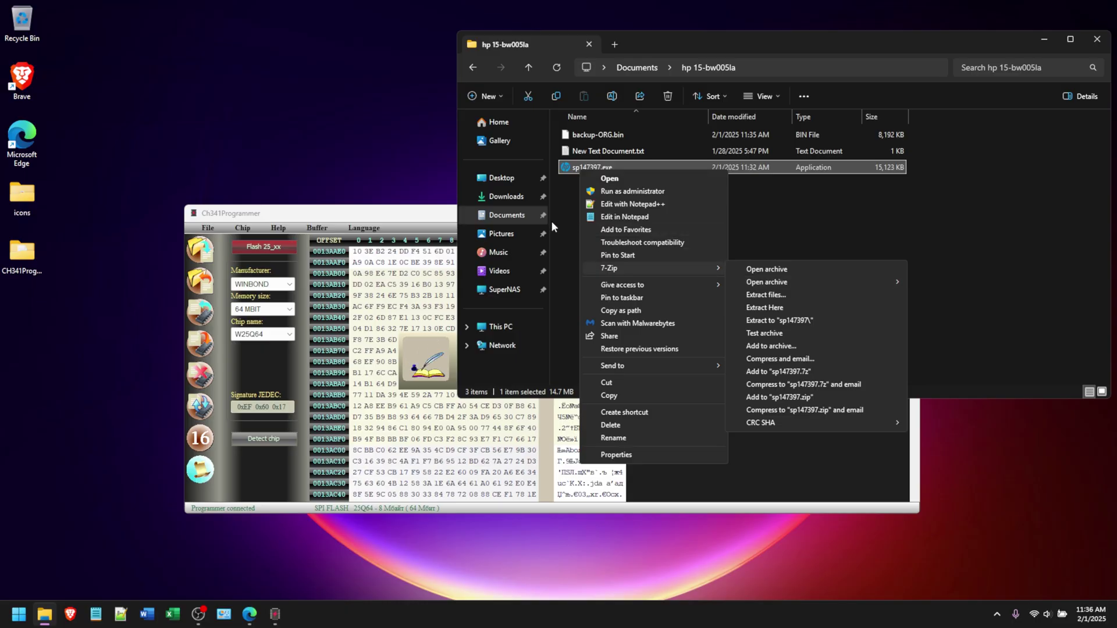
pyautogui.click(563, 196)
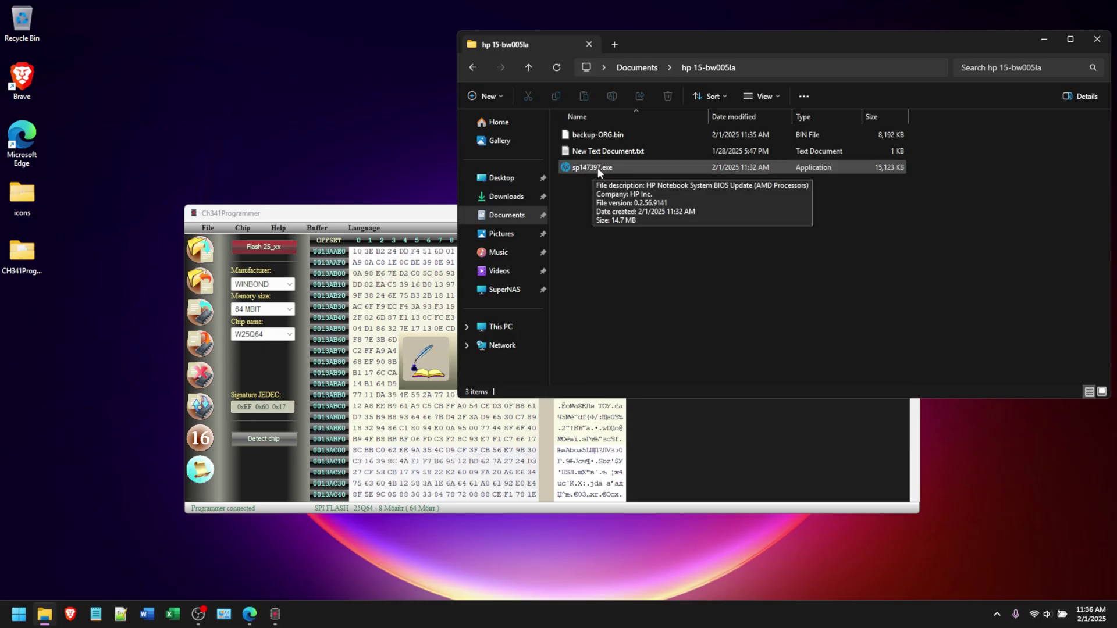
# Run sp147397.exe, accept the license agreement and extract the HP BIOS update files to the default SWSetup\SP147397 folder.
pyautogui.doubleClick(580, 167)
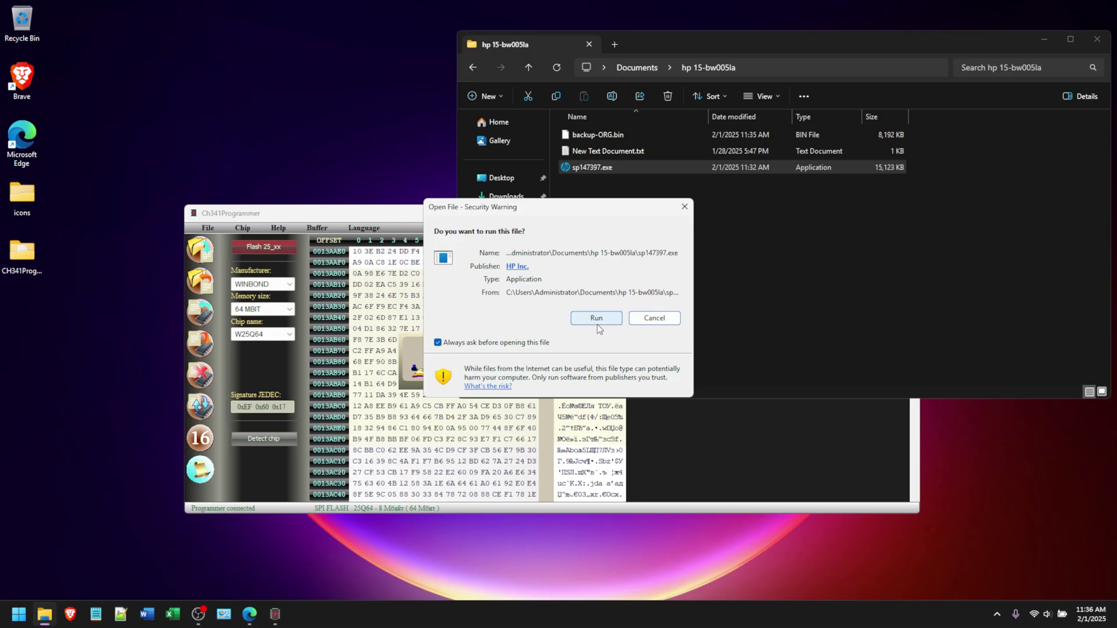
pyautogui.click(597, 319)
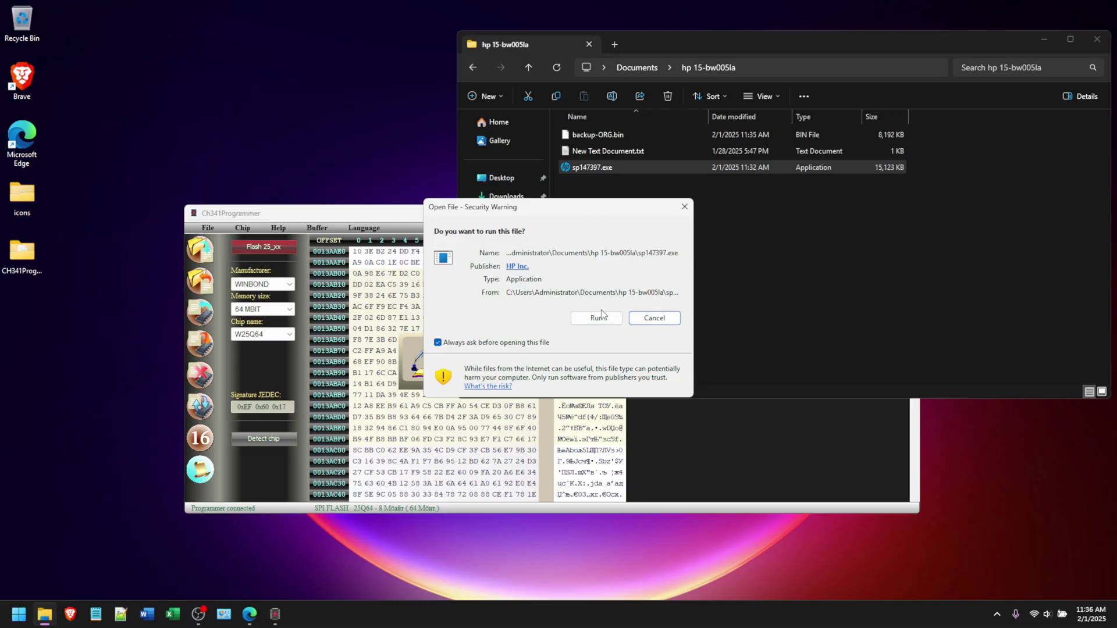
pyautogui.click(602, 314)
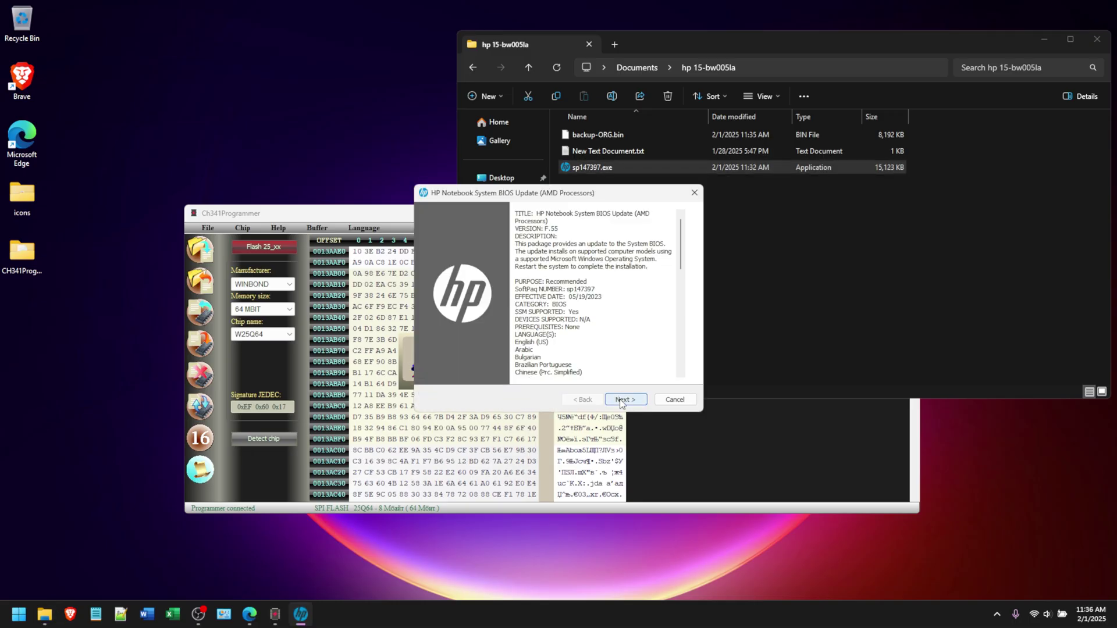
pyautogui.click(621, 400)
pyautogui.click(495, 359)
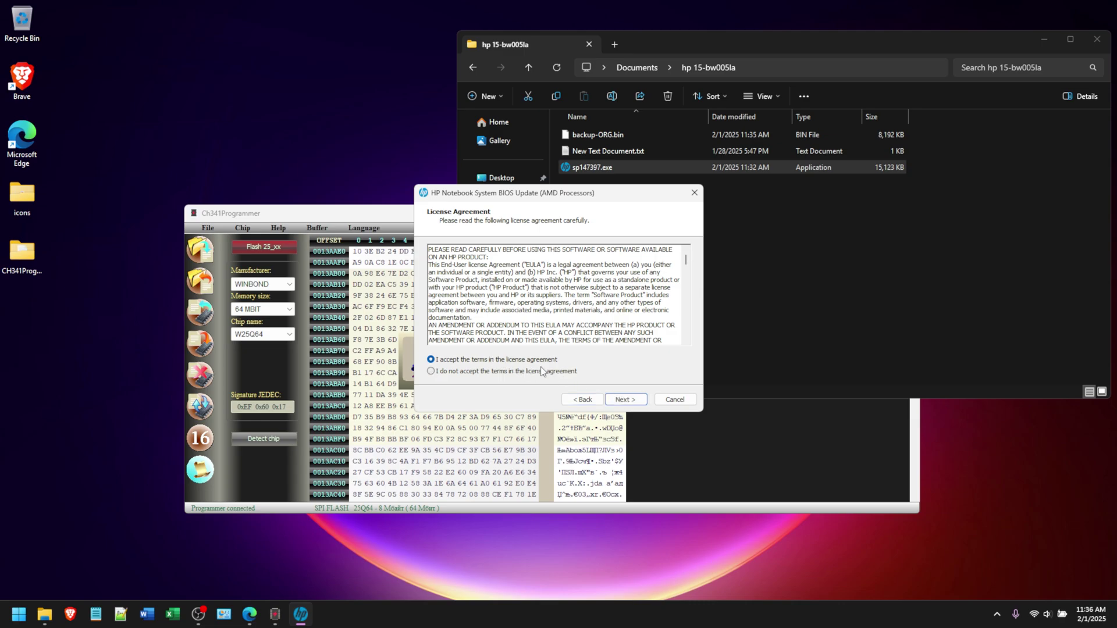
pyautogui.click(623, 401)
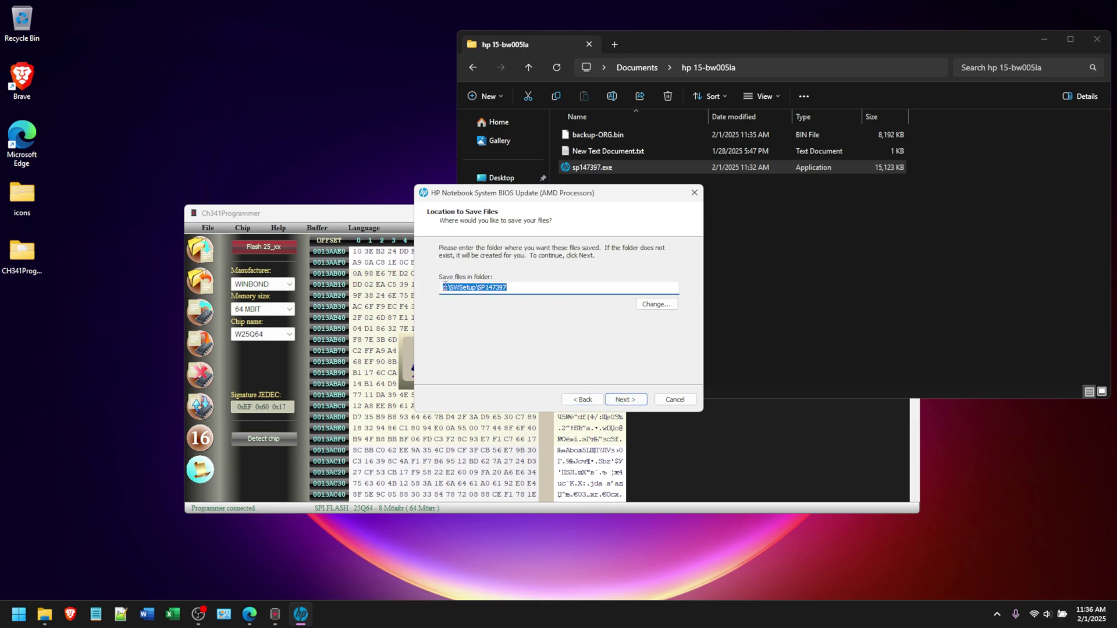
pyautogui.click(625, 400)
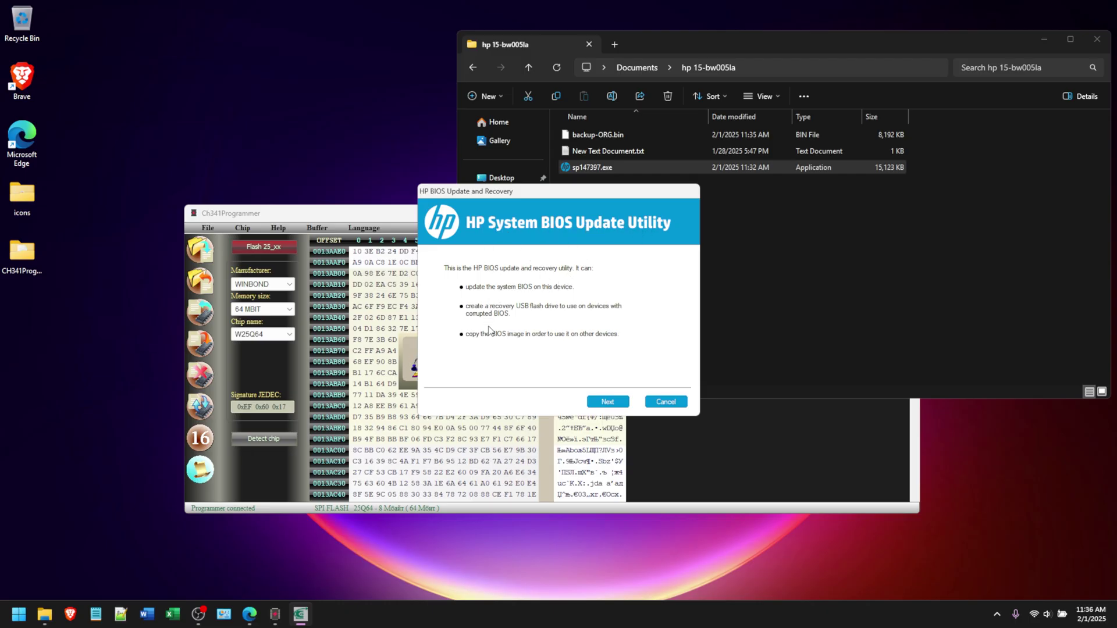
# Copy the BIOS image to the default Documents folder with the Copy option of the HP System BIOS Update Utility, and finish the utility.
pyautogui.click(608, 402)
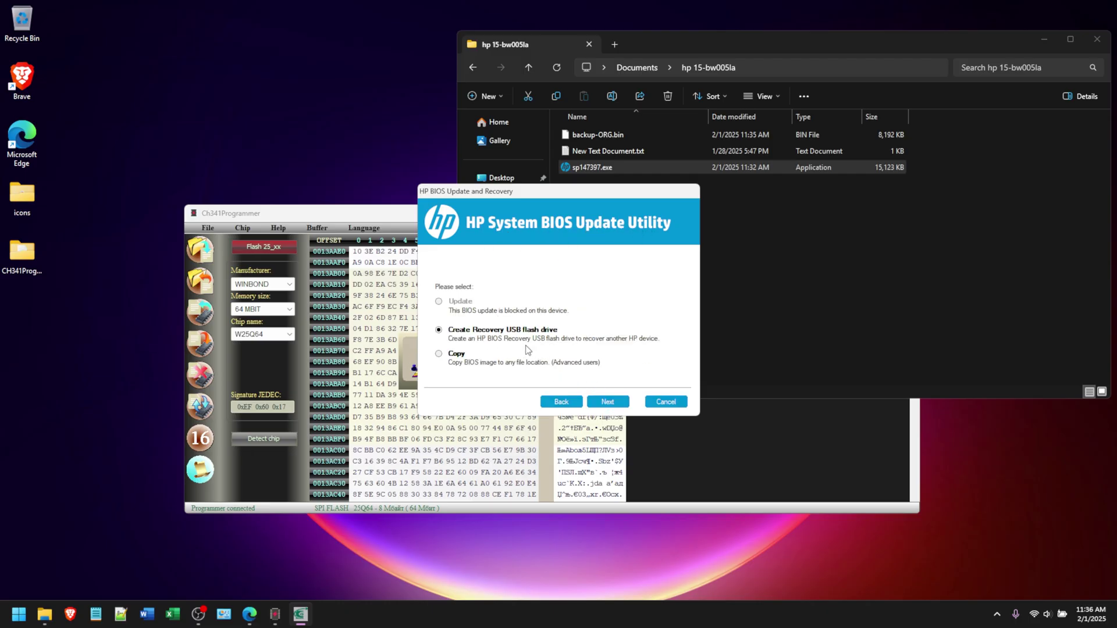
pyautogui.click(448, 356)
pyautogui.click(605, 401)
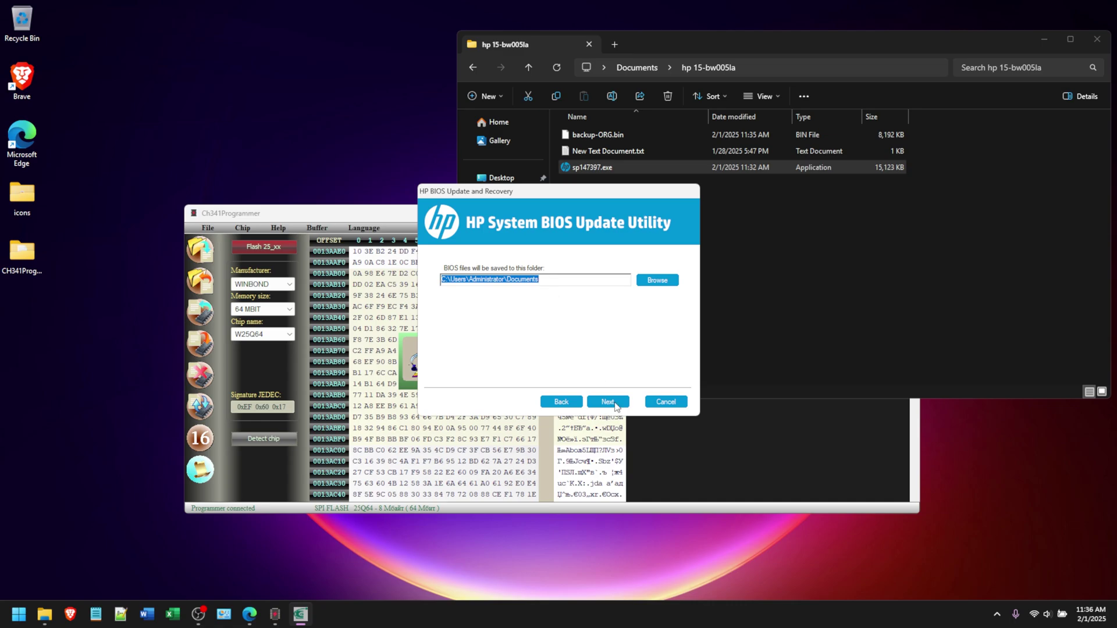
pyautogui.click(619, 406)
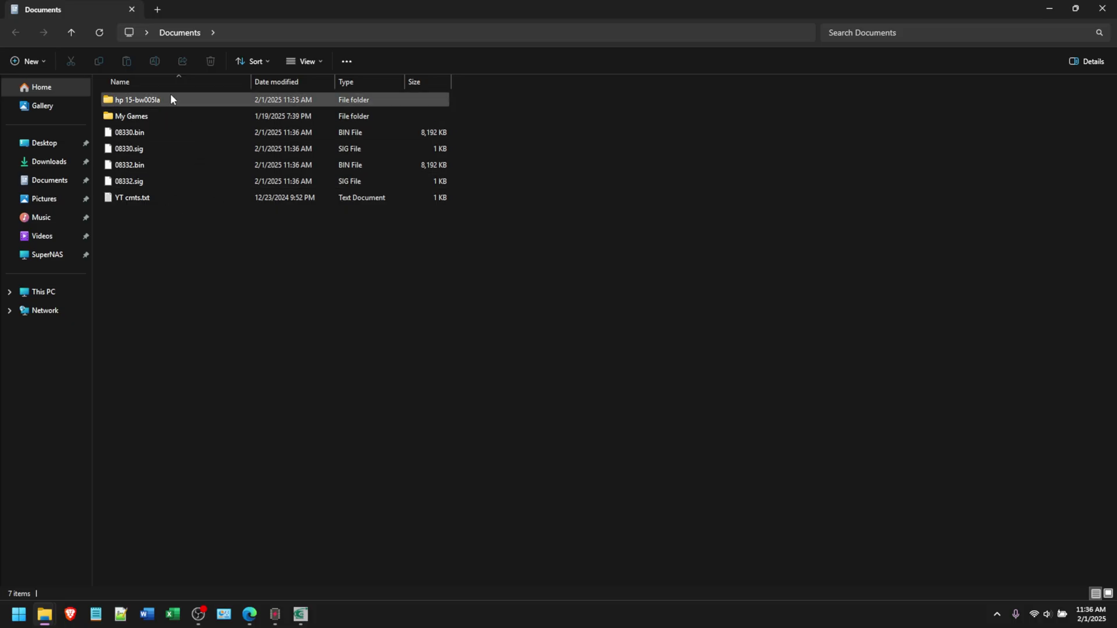
pyautogui.doubleClick(374, 11)
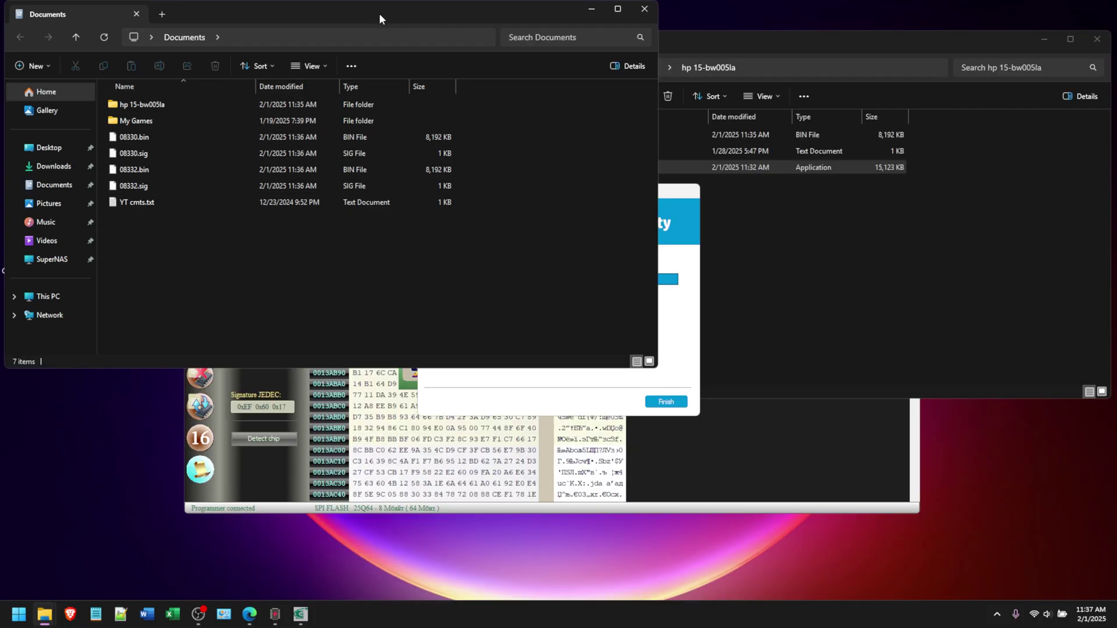
pyautogui.click(675, 366)
pyautogui.click(675, 400)
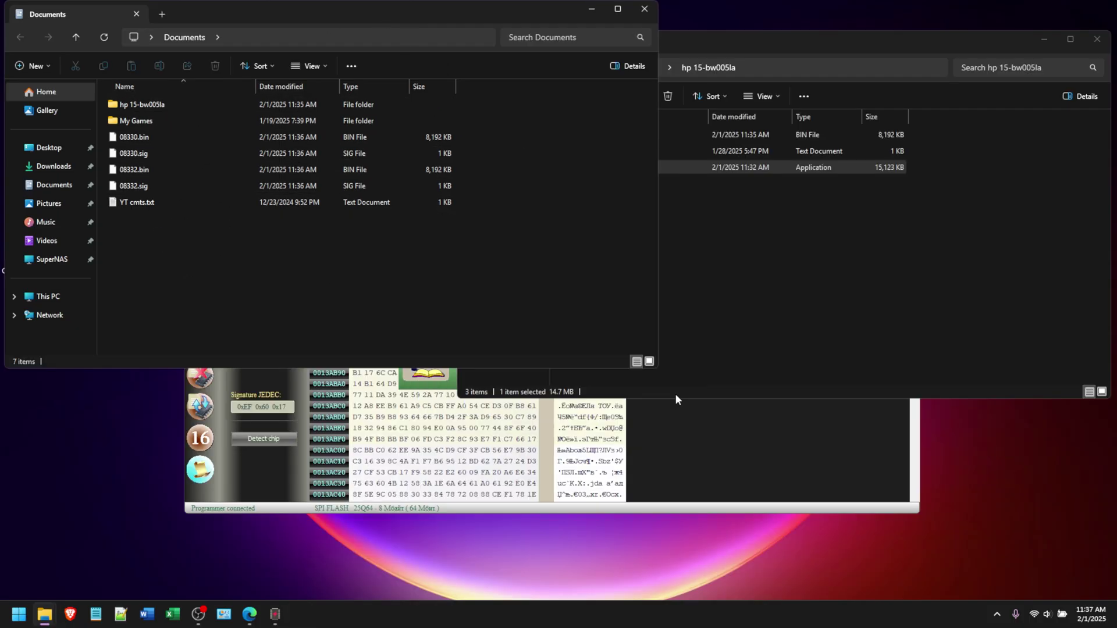
# Move 08330.bin, 08330.sig, 08332.bin and 08332.sig from Documents into the hp 15-bw005la folder, and close the extra Documents window.
pyautogui.click(769, 278)
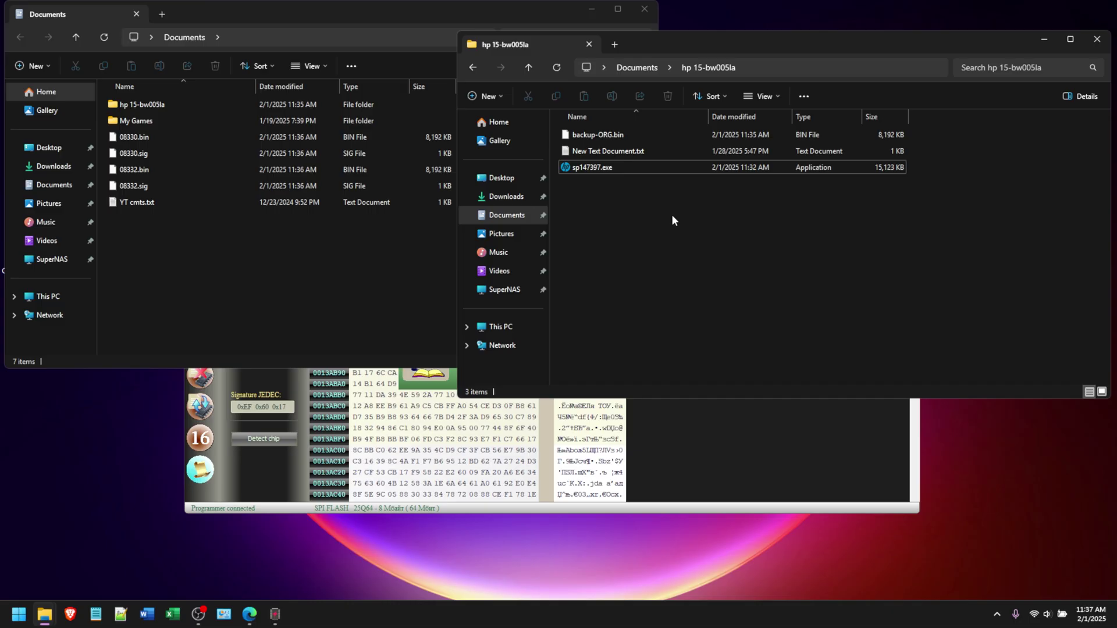
pyautogui.click(172, 270)
pyautogui.moveTo(161, 244); pyautogui.dragTo(347, 216)
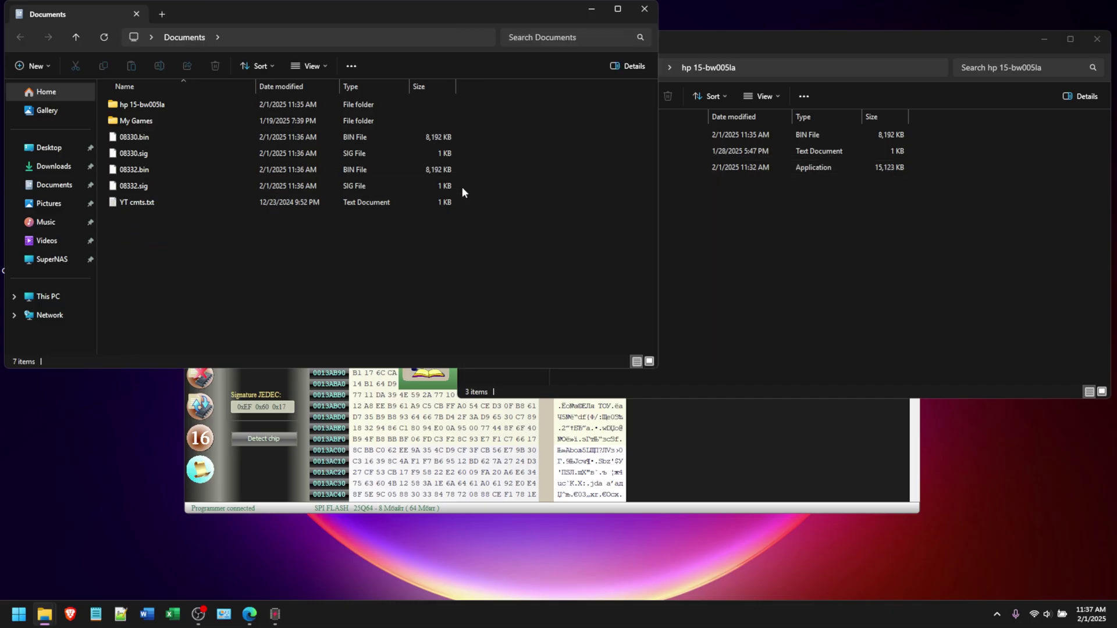
pyautogui.moveTo(473, 188); pyautogui.dragTo(249, 141)
pyautogui.rightClick(138, 141)
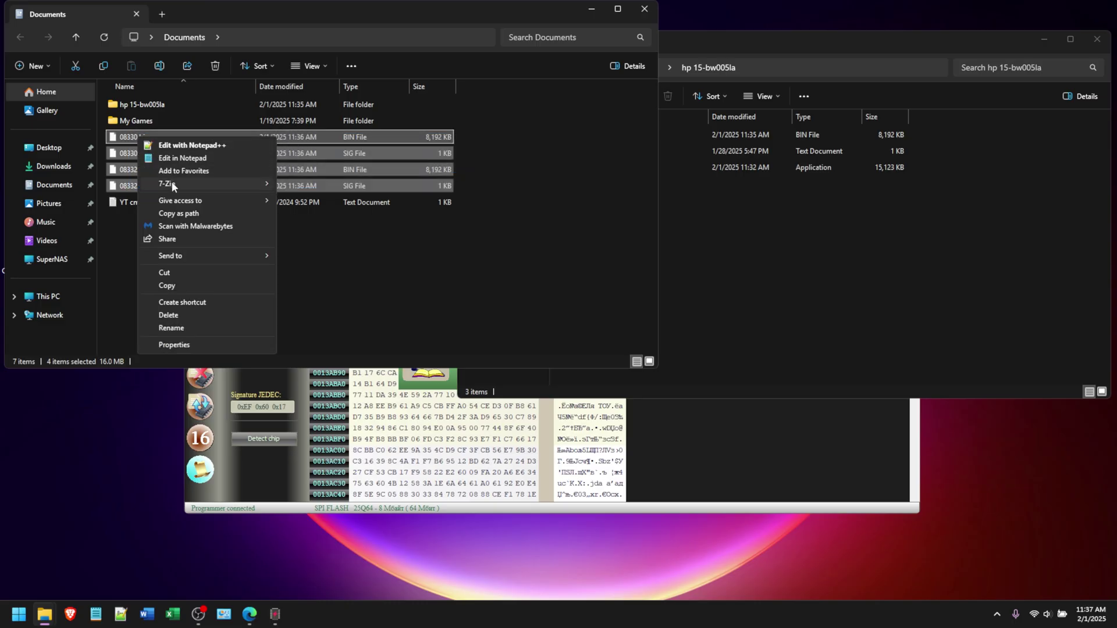
pyautogui.click(172, 274)
pyautogui.click(678, 260)
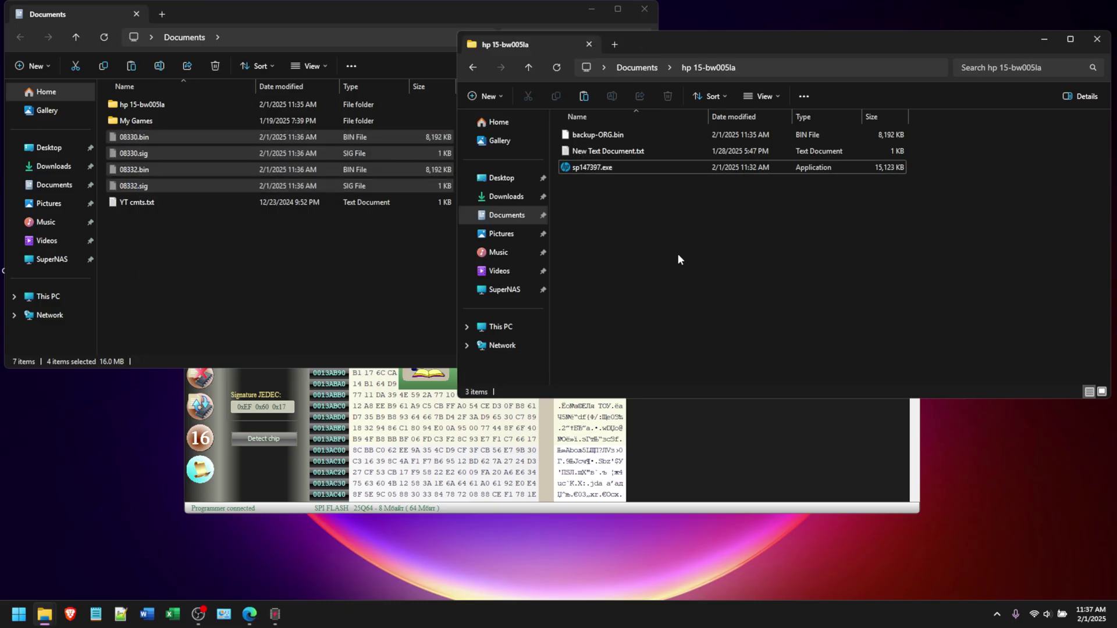
pyautogui.rightClick(624, 233)
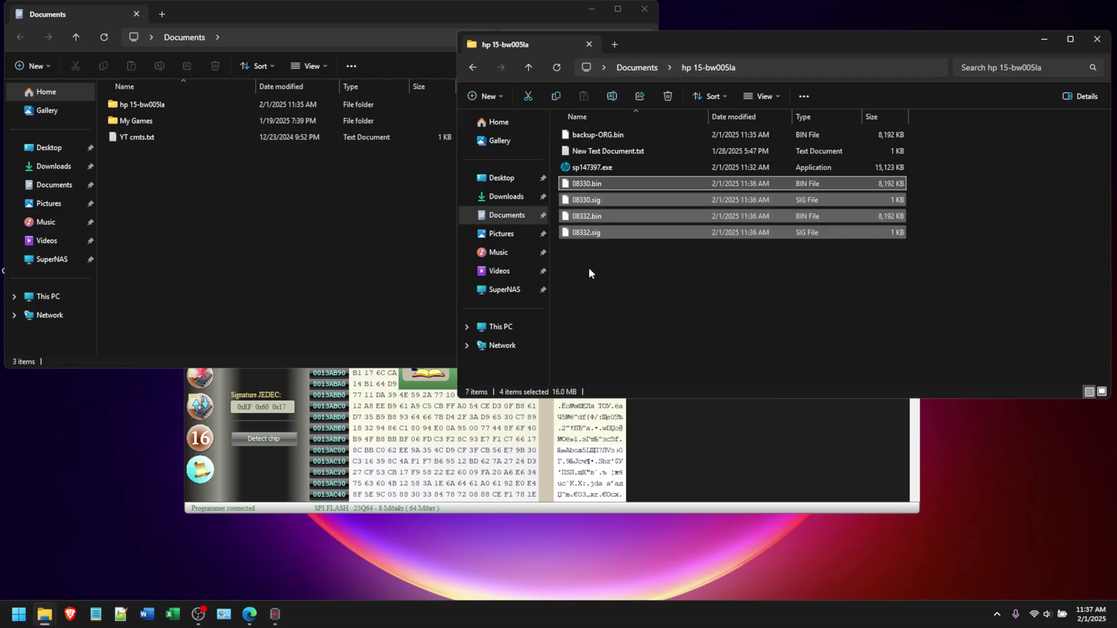
pyautogui.click(640, 12)
pyautogui.click(647, 268)
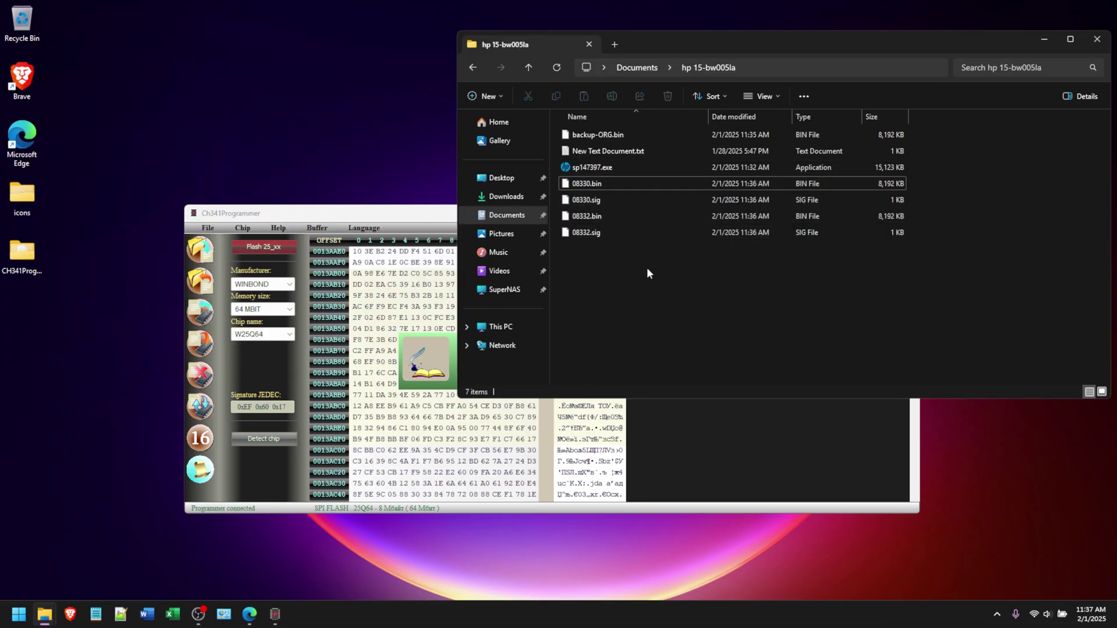
# Compare the file sizes of backup-ORG.bin, 08330.bin and 08332.bin in the hp 15-bw005la folder.
pyautogui.click(648, 136)
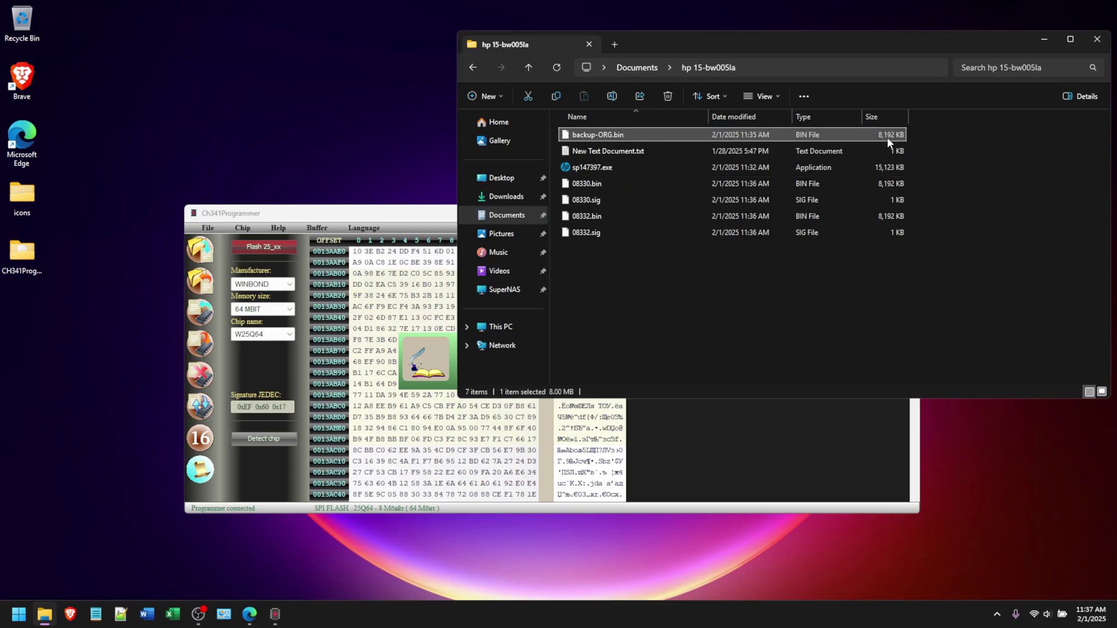
pyautogui.click(597, 185)
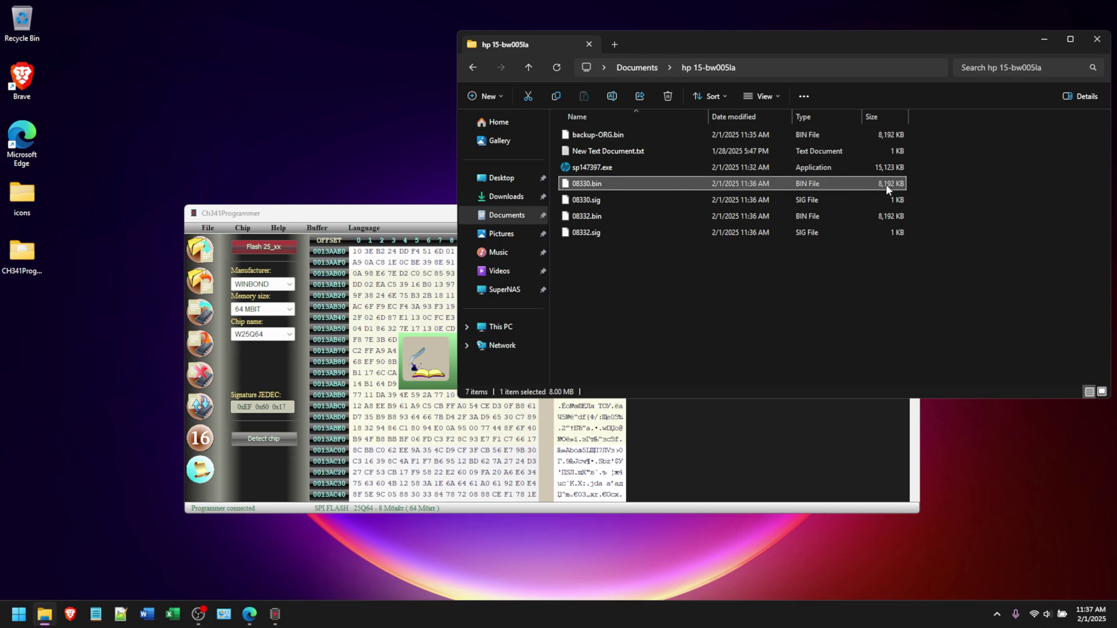
pyautogui.click(575, 218)
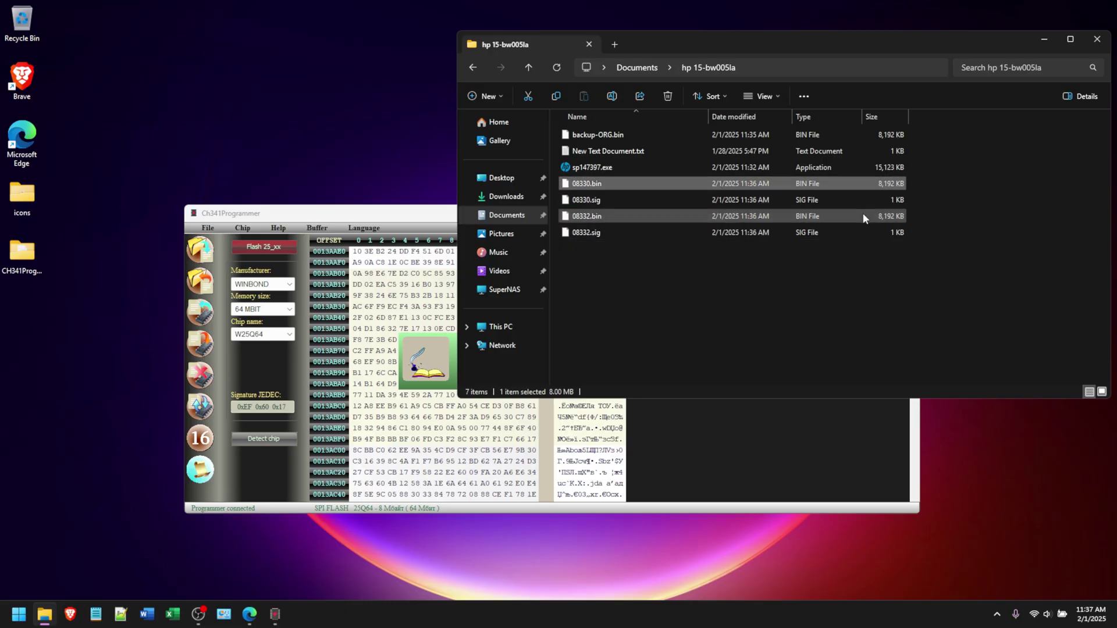
pyautogui.click(863, 187)
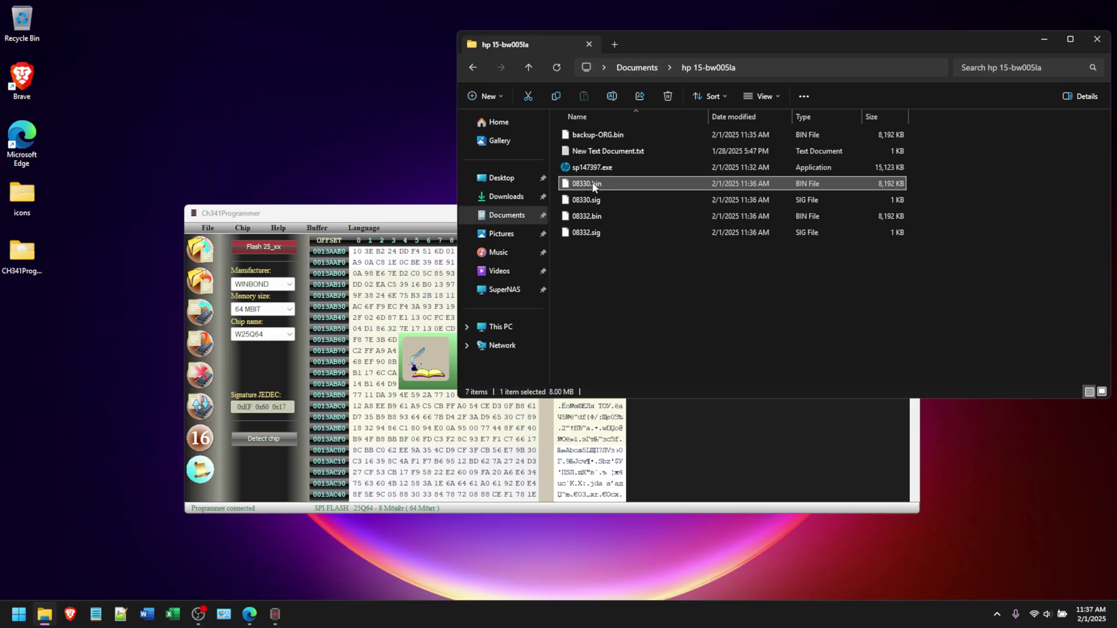
# Switch to Ch341Programmer, dismiss the erase report and load 08330.bin from Documents\hp 15-bw005la into the buffer.
pyautogui.click(414, 218)
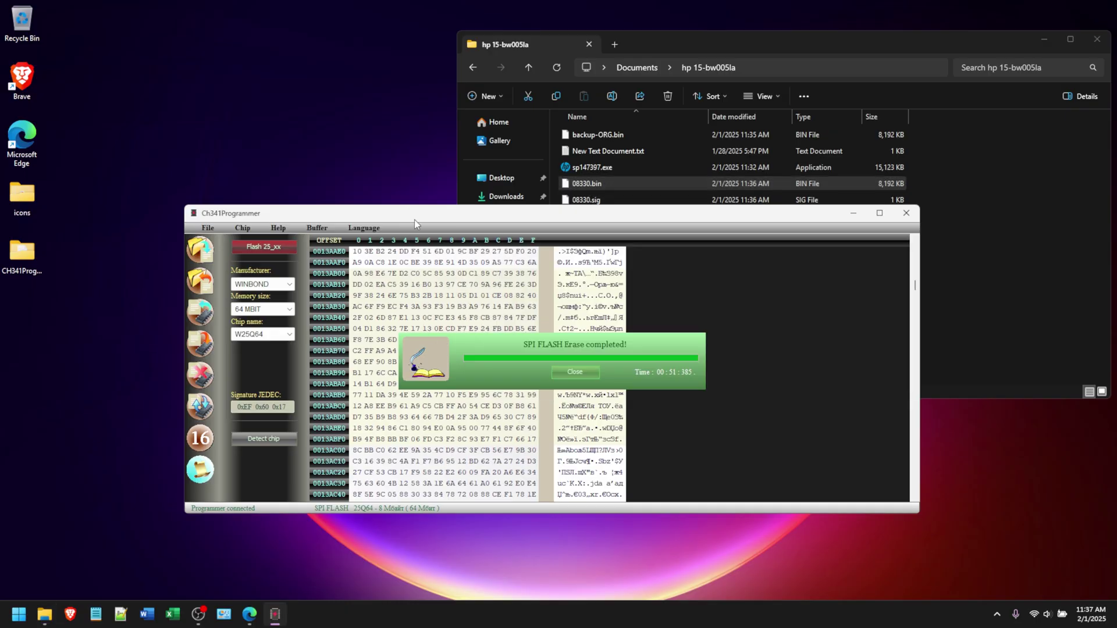
pyautogui.click(577, 372)
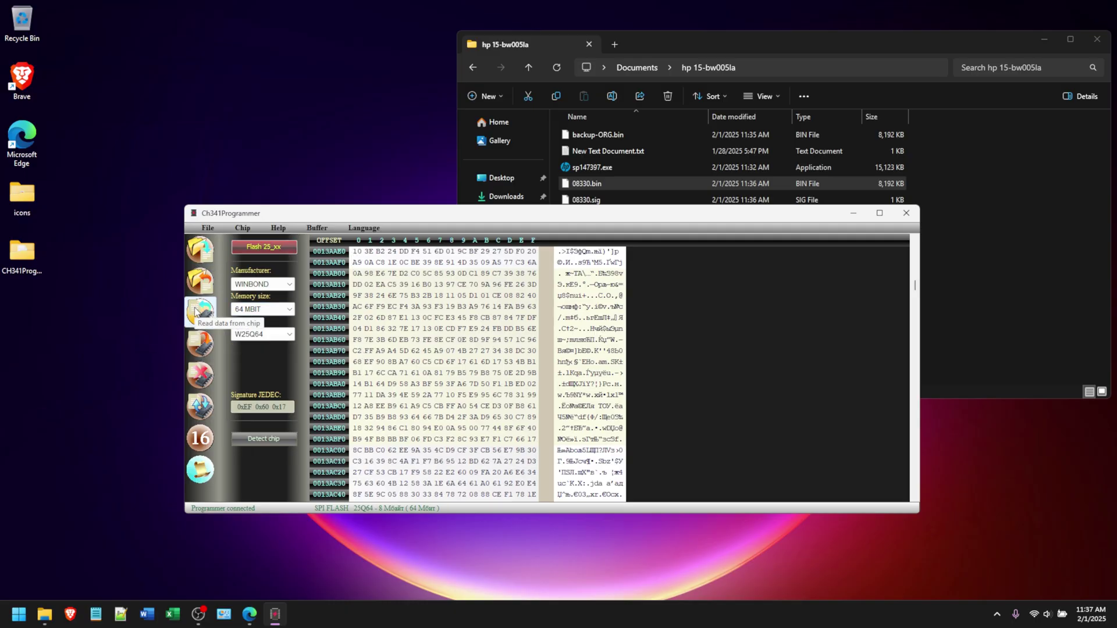
pyautogui.click(200, 251)
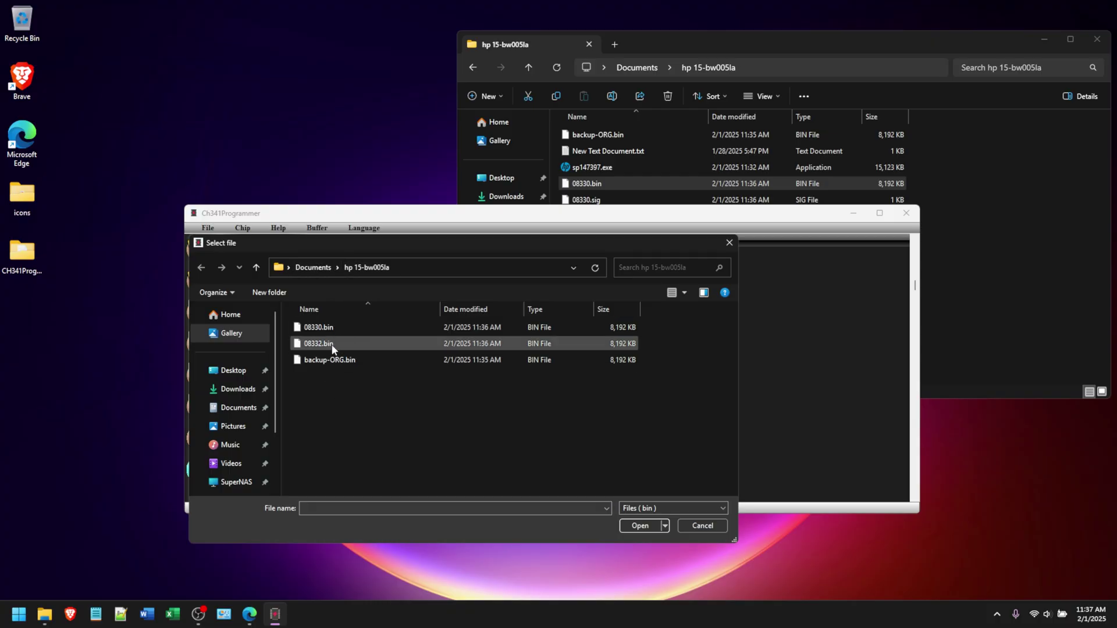
pyautogui.click(324, 364)
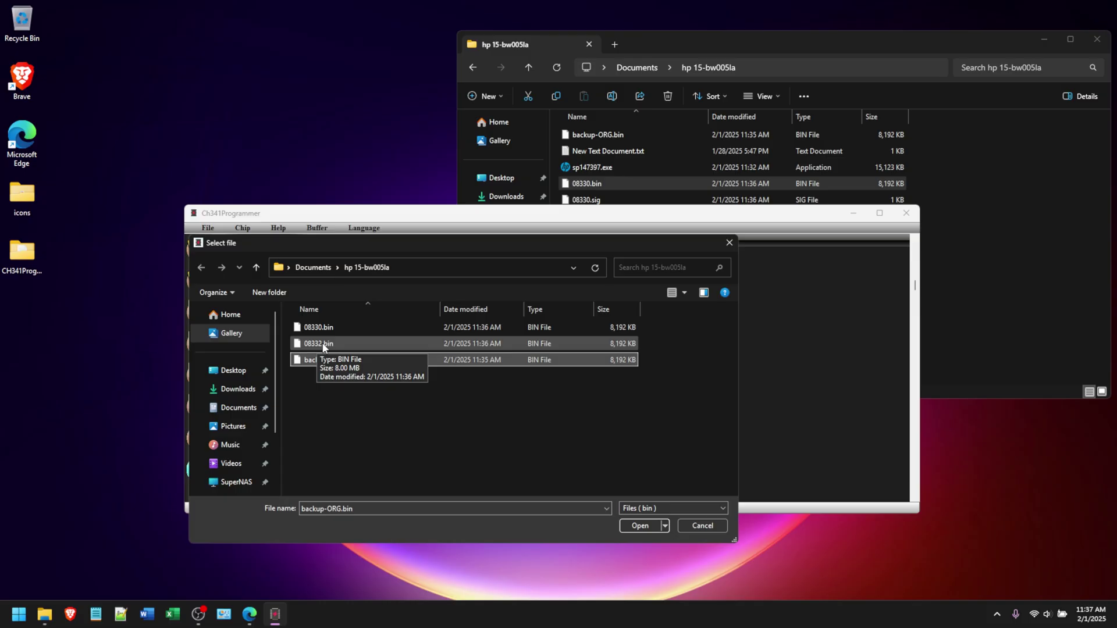
pyautogui.click(320, 327)
pyautogui.click(324, 346)
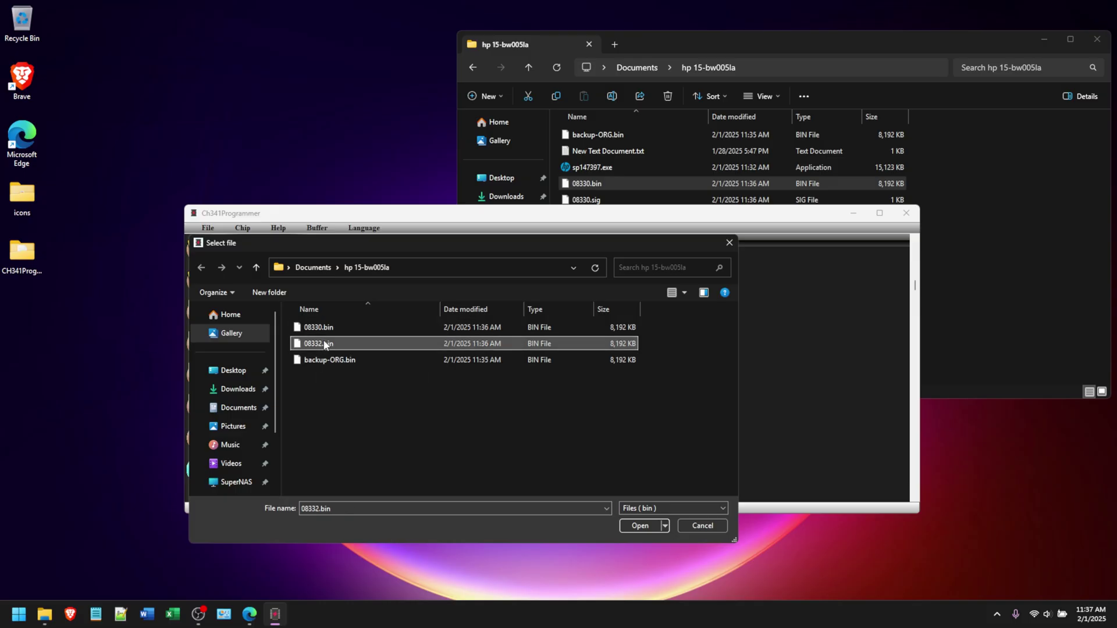
pyautogui.click(322, 329)
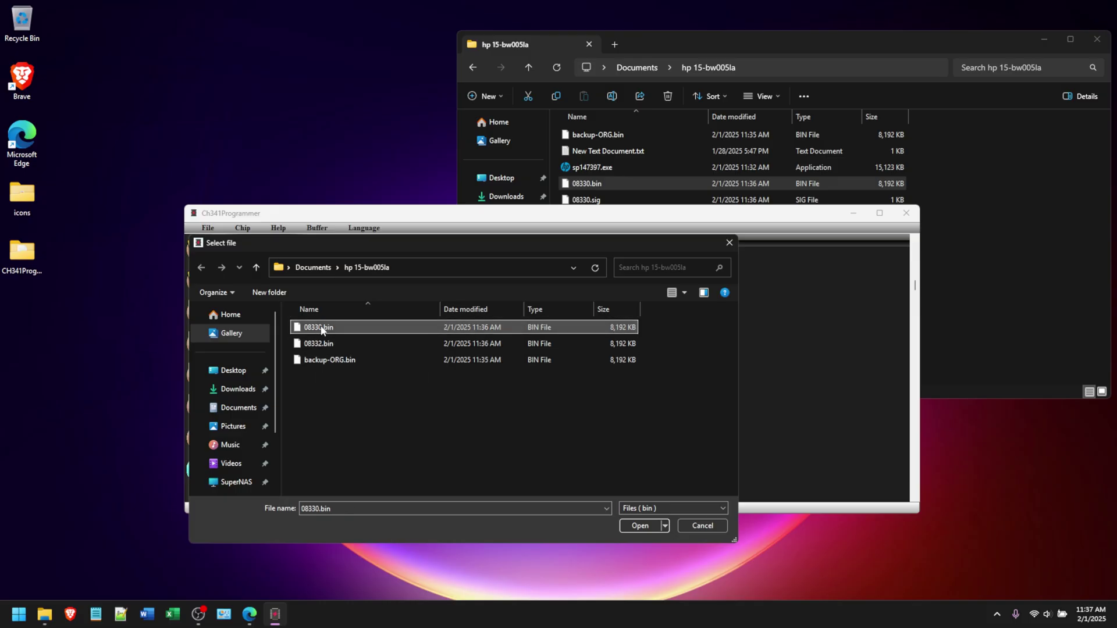
pyautogui.click(640, 526)
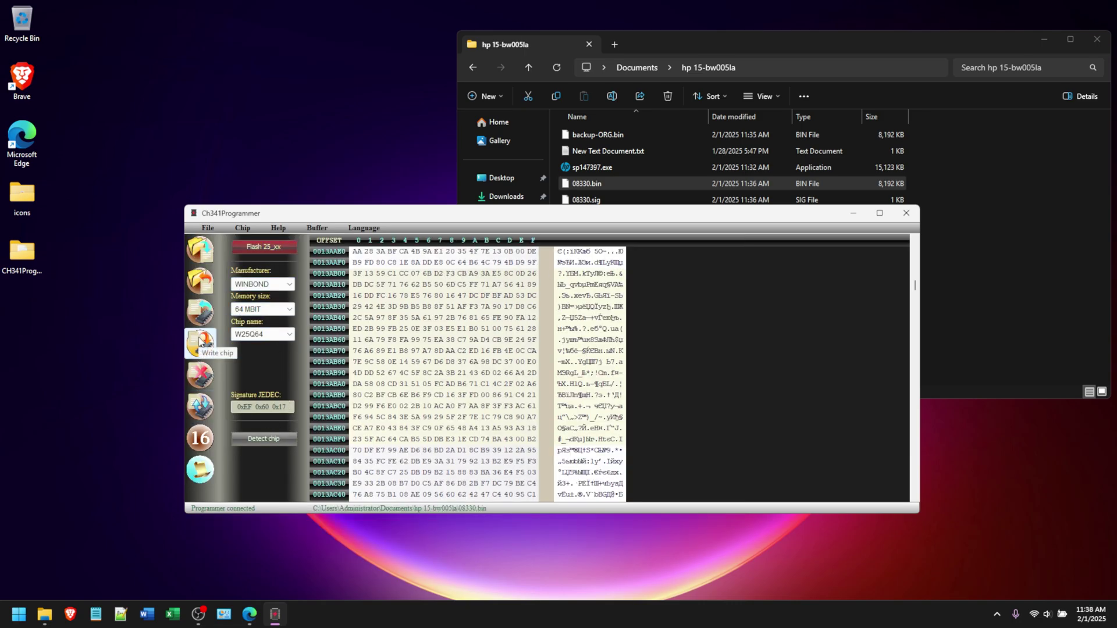
# Write the loaded BIOS image to the flash chip, dismiss the completion report and close Ch341Programmer.
pyautogui.click(201, 346)
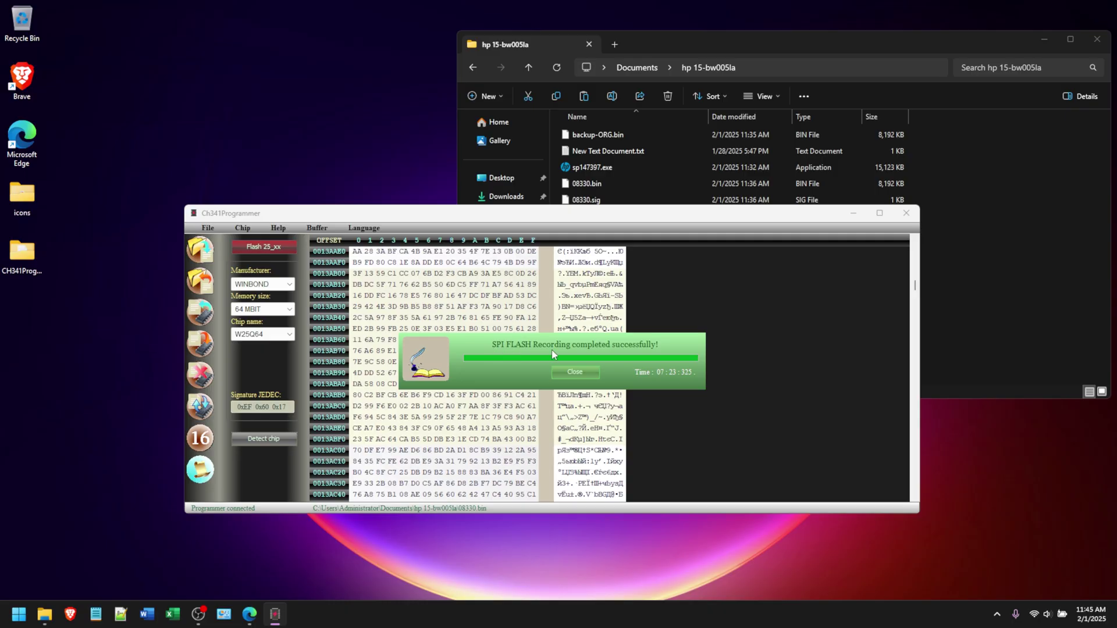
pyautogui.click(577, 377)
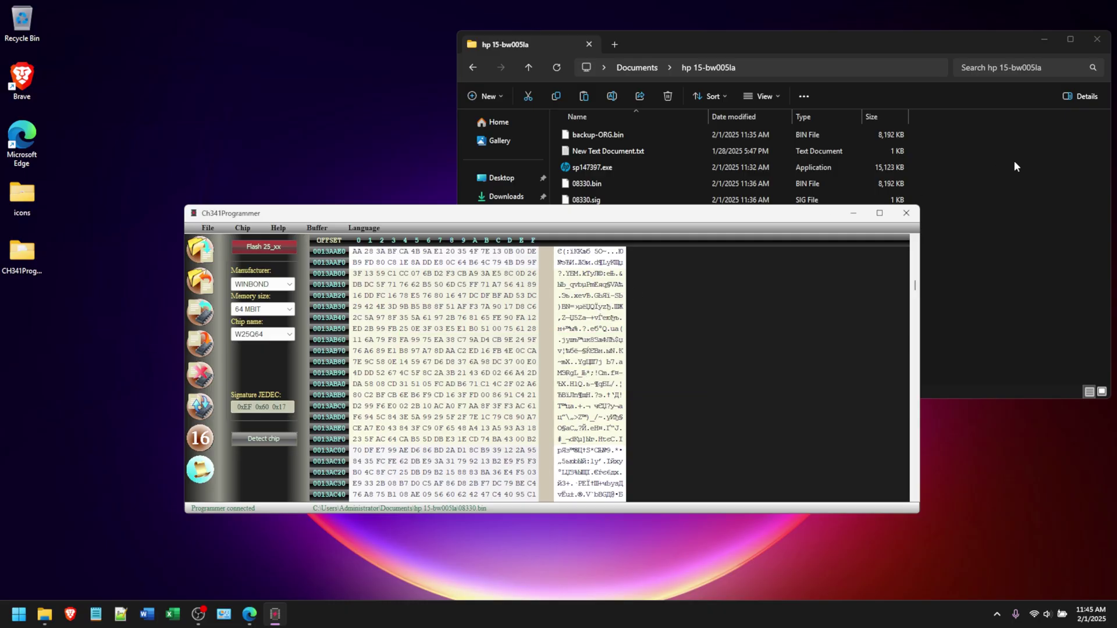
pyautogui.click(906, 213)
pyautogui.click(602, 186)
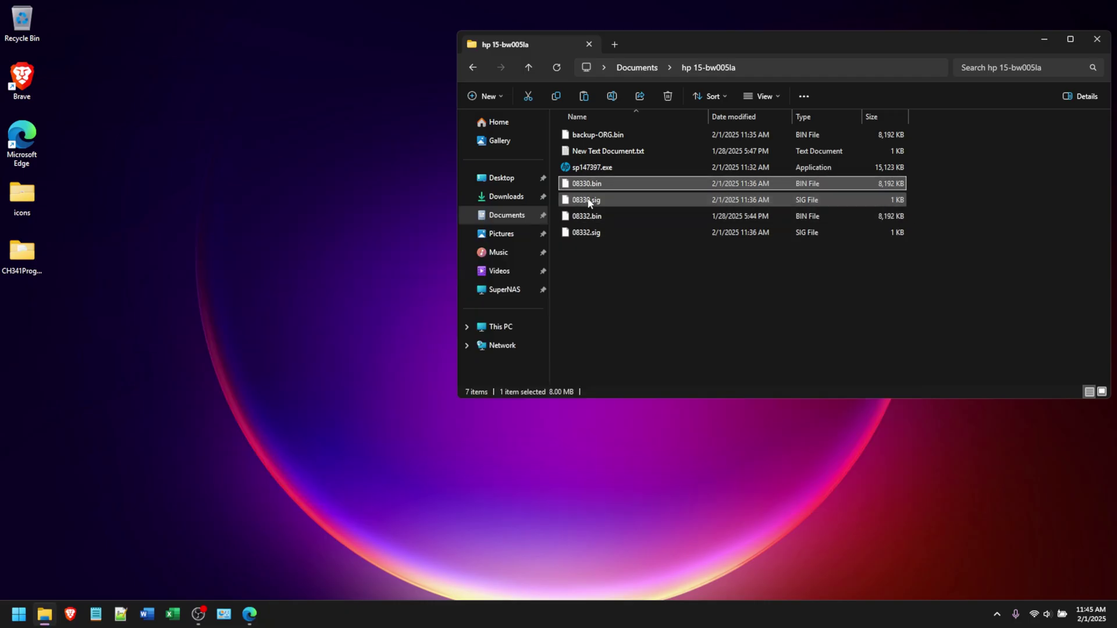